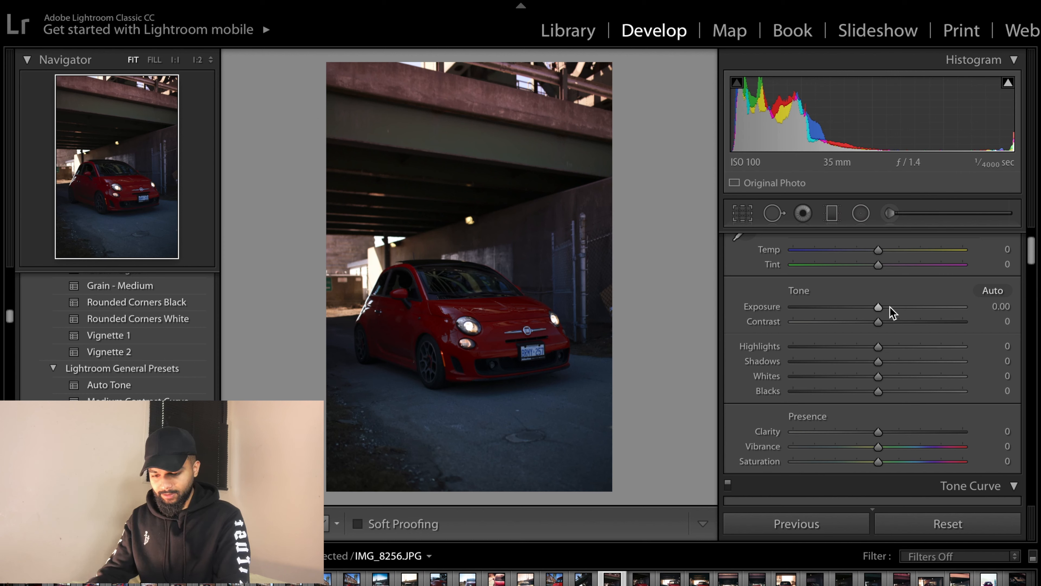
- Raise Exposure to +0.55 and lower Contrast to -15
drag(879, 309, 887, 308)
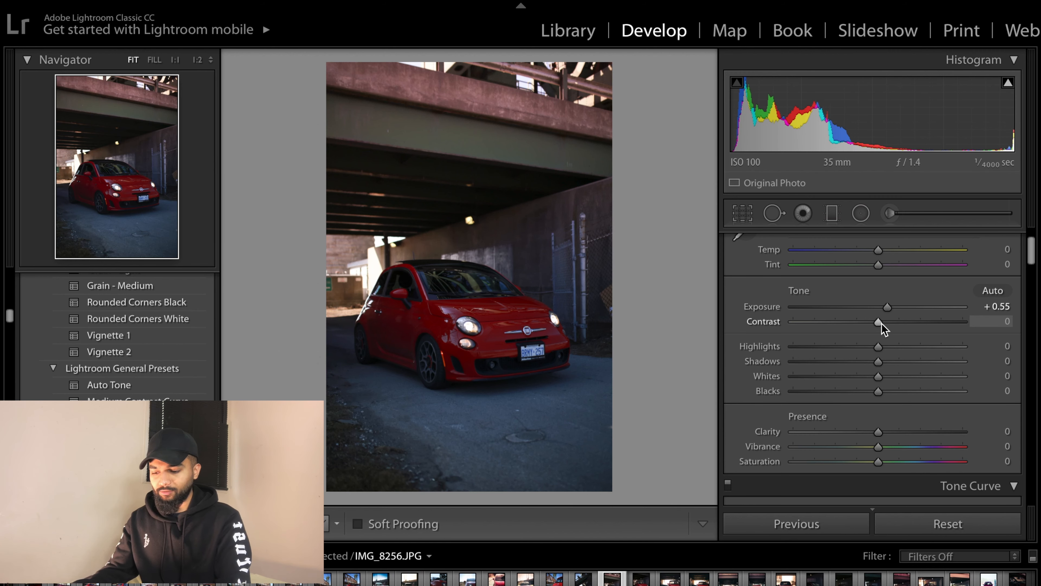
drag(878, 322, 864, 321)
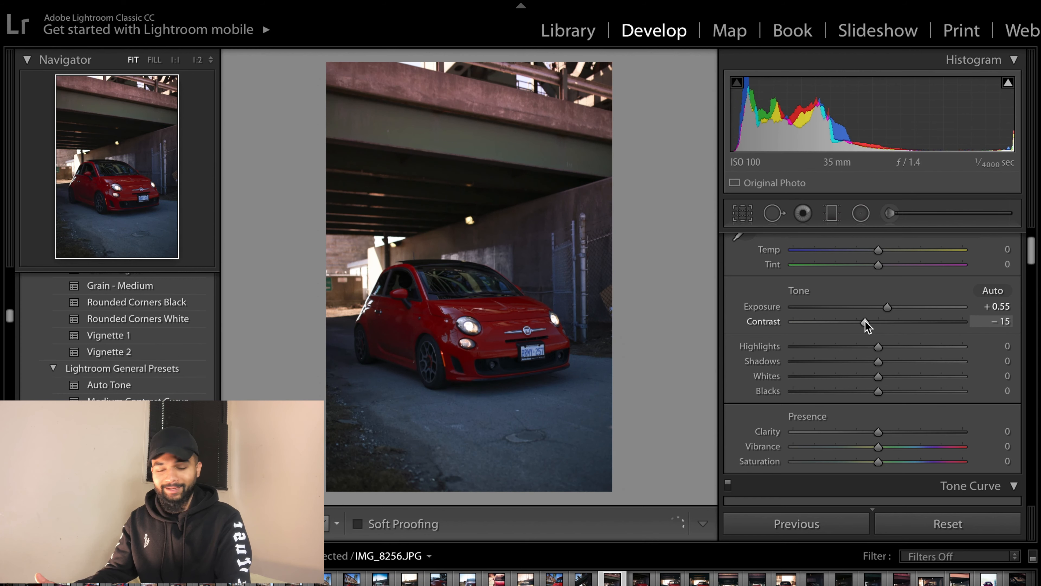
- Set Highlights to +40, Shadows to +60 and Blacks to +6
scroll(873, 340, down, 1)
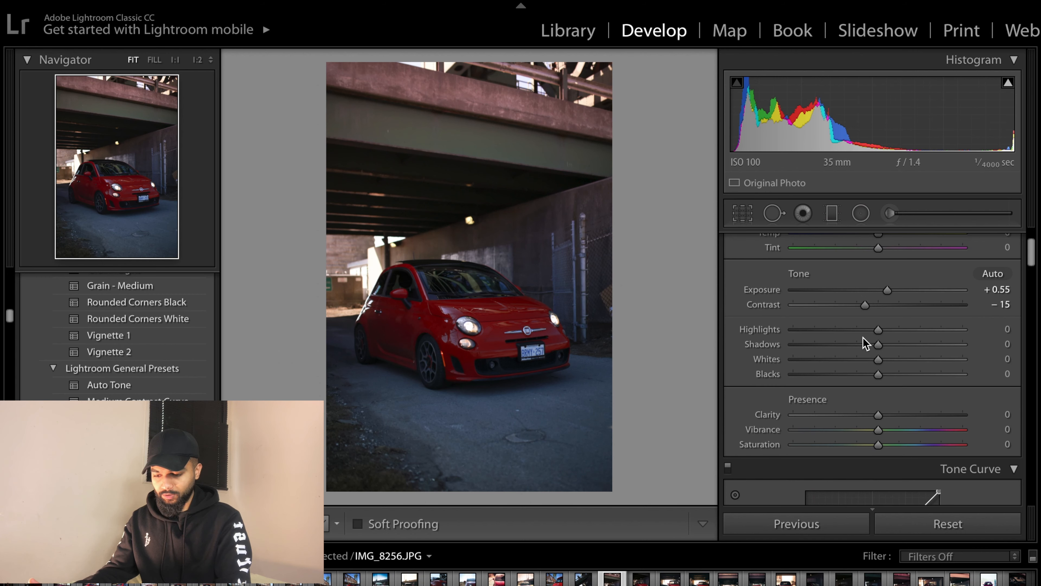
drag(879, 330, 913, 330)
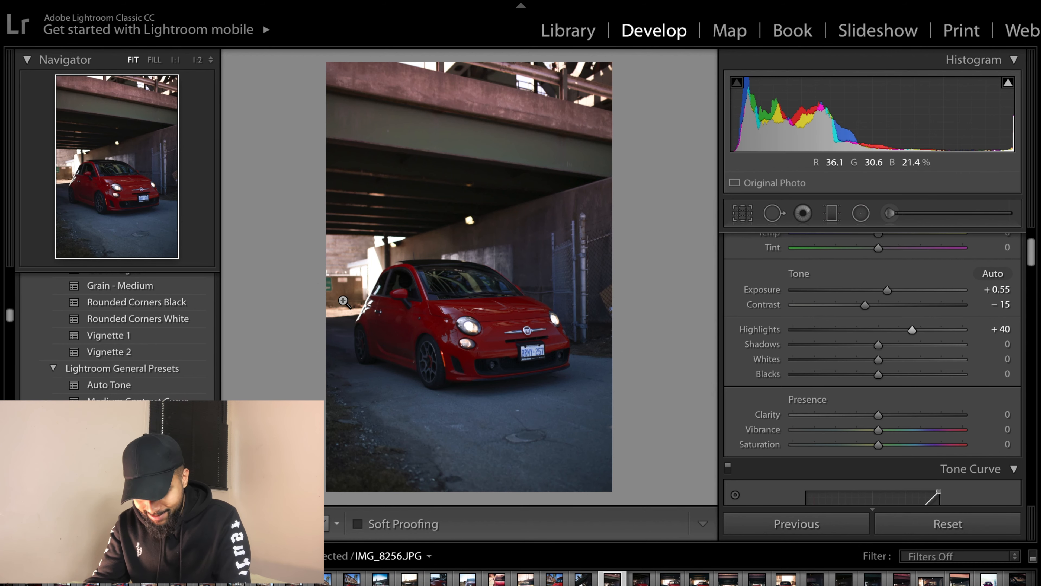
drag(878, 343, 907, 345)
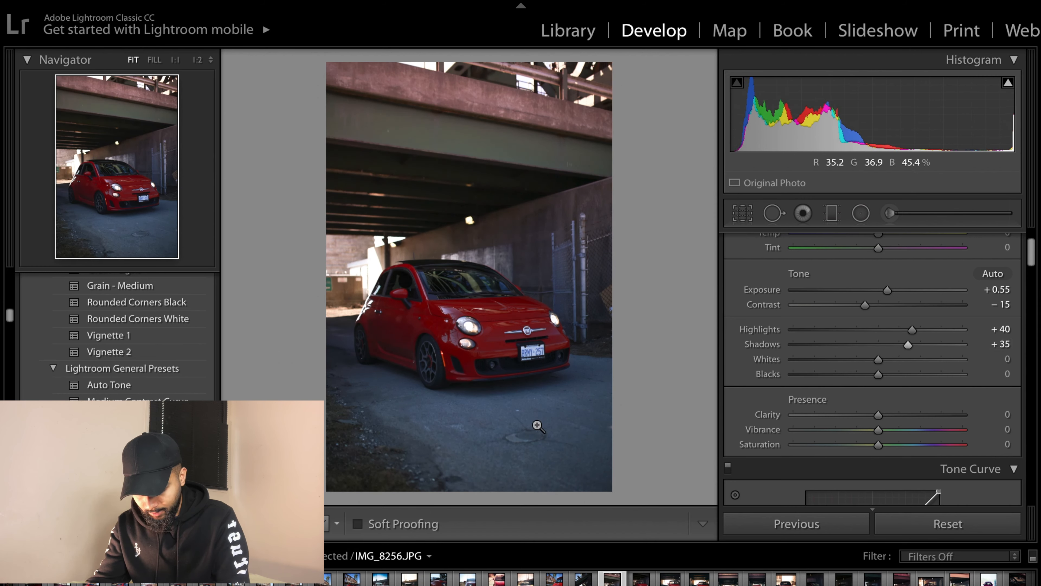
drag(911, 349, 929, 349)
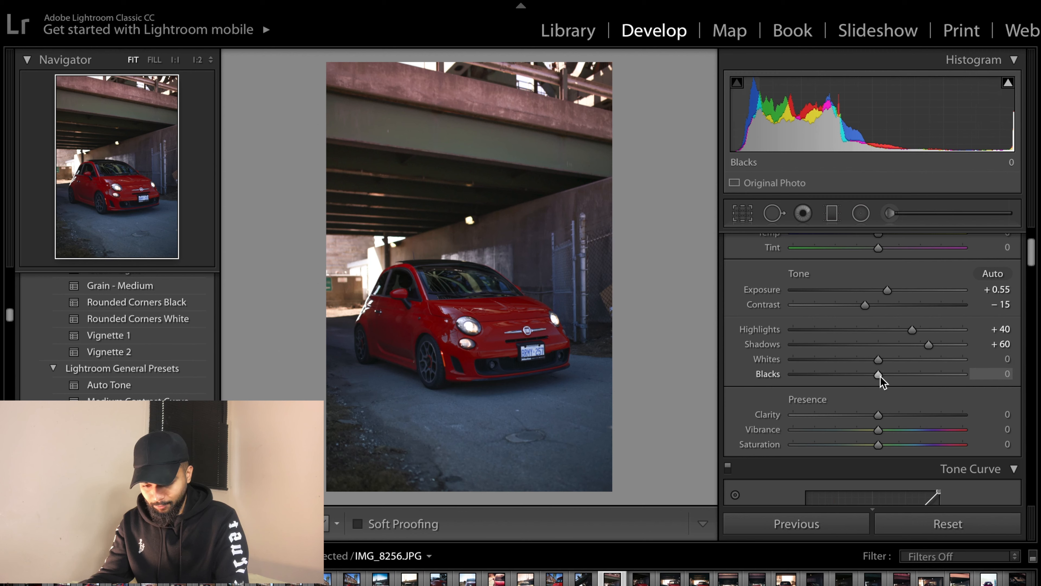
drag(881, 377, 884, 380)
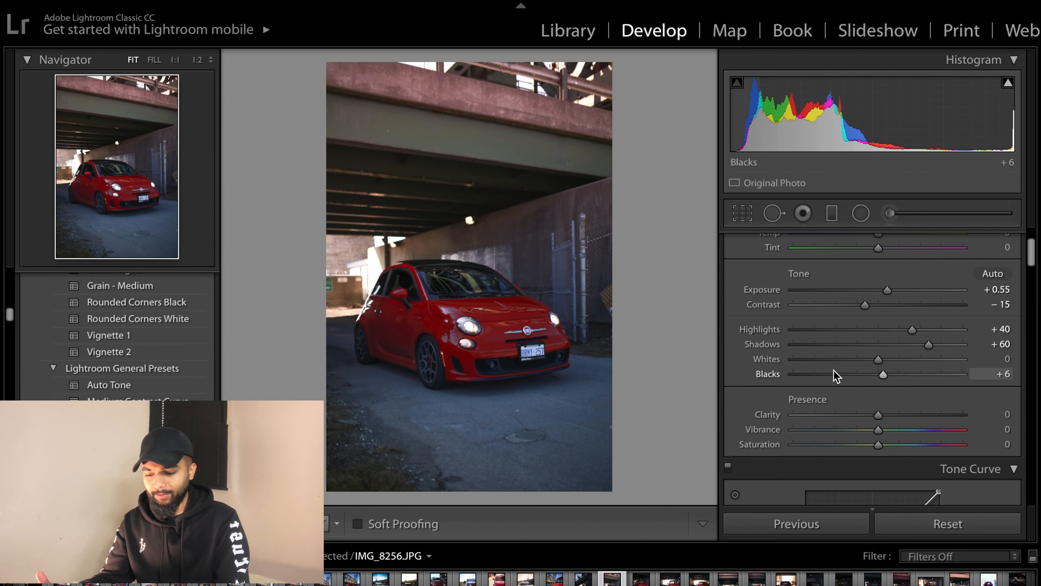
- Warm the white balance by setting Temp to +15
scroll(796, 347, up, 4)
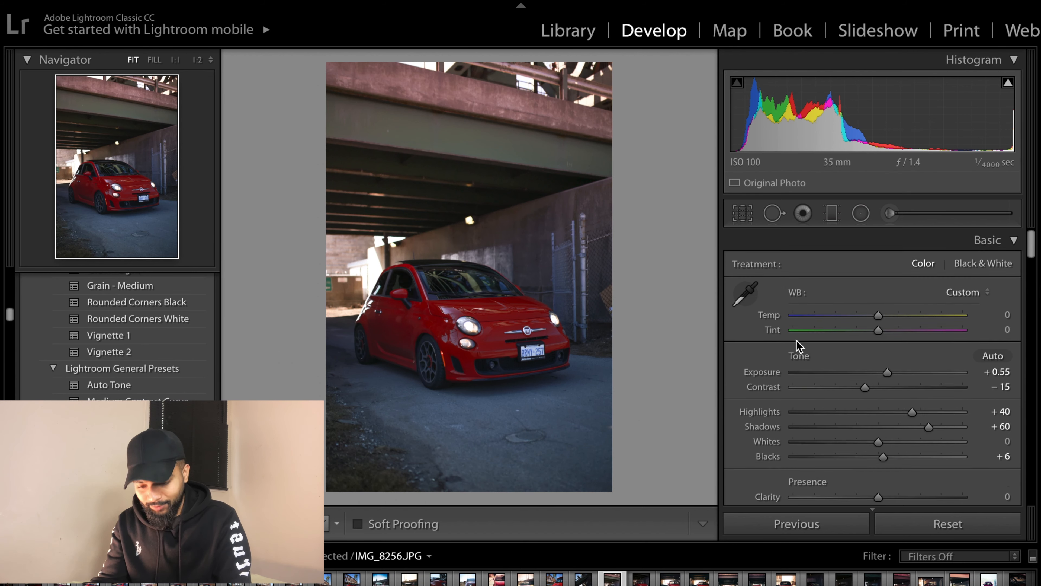
drag(881, 318, 893, 317)
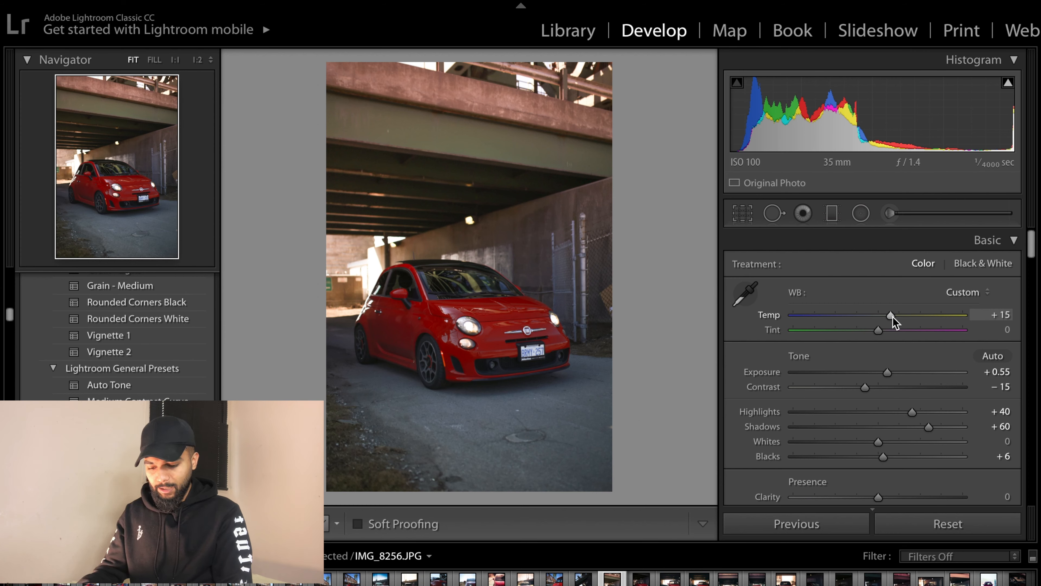
- Set Clarity to +5, and lower Vibrance and Saturation to -15 each
scroll(881, 373, down, 5)
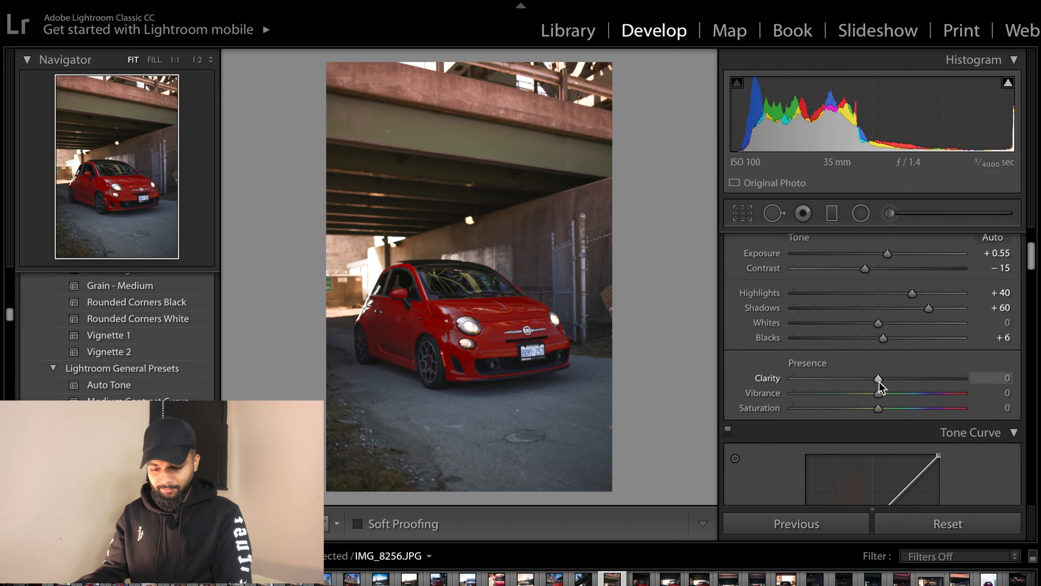
drag(880, 381, 864, 394)
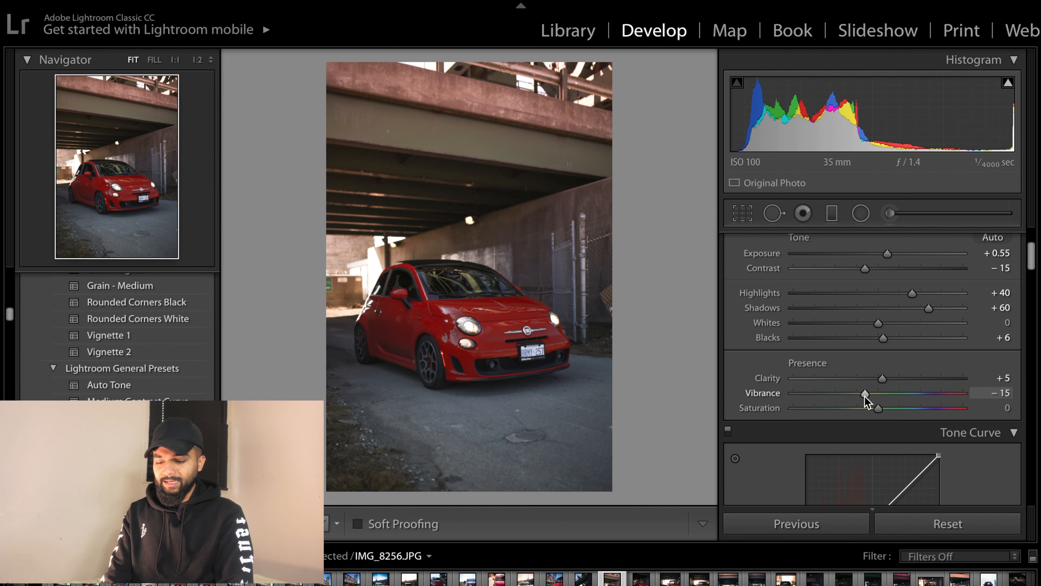
scroll(864, 396, down, 1)
drag(878, 390, 865, 391)
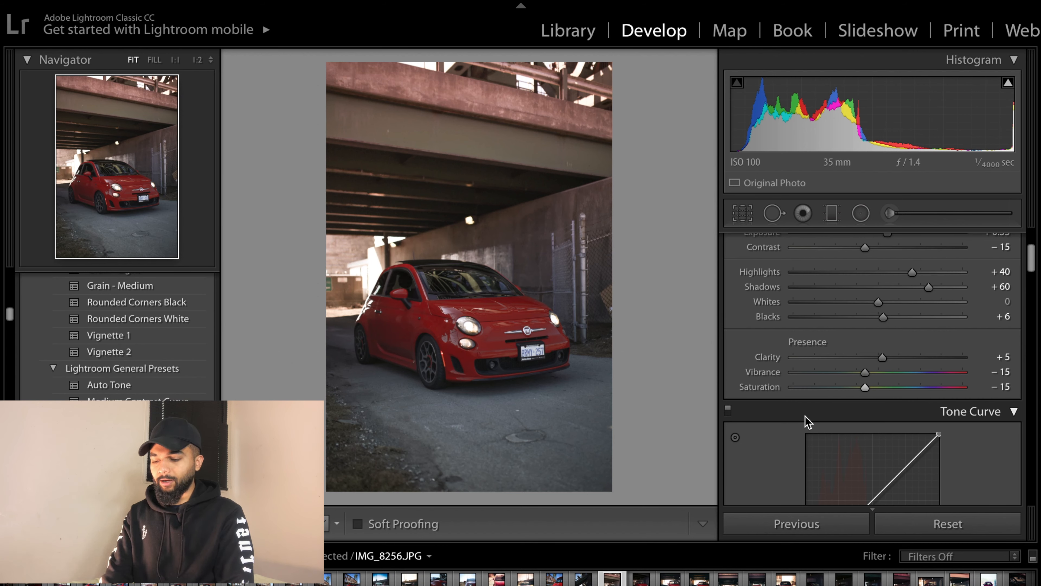
- Switch the tone curve to the RGB channel, pull the shadows down and lift the highlights, then preview full screen
scroll(805, 417, down, 1)
scroll(805, 416, down, 2)
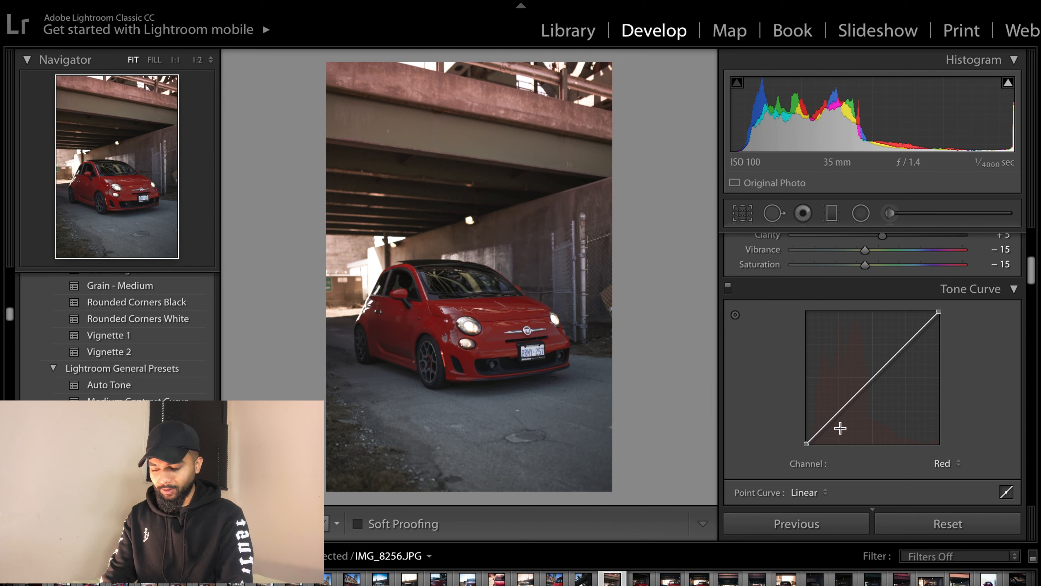
scroll(881, 426, down, 1)
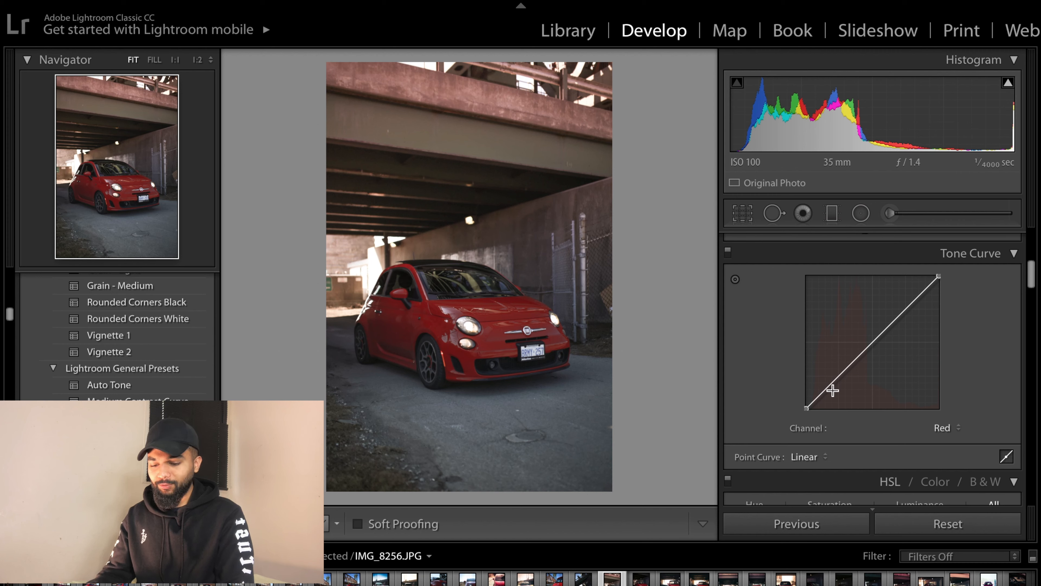
click(936, 426)
click(934, 418)
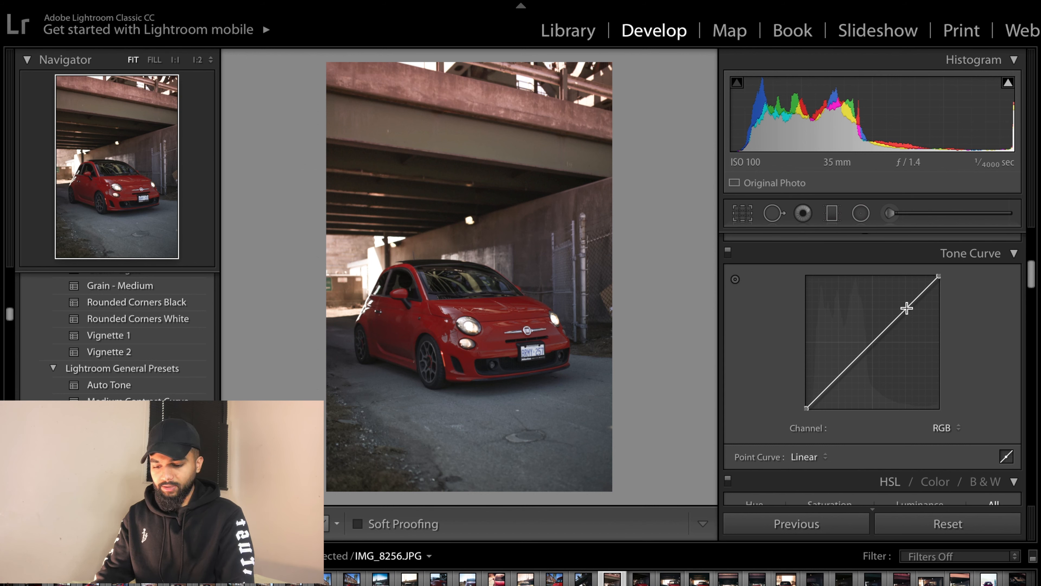
drag(838, 376, 816, 398)
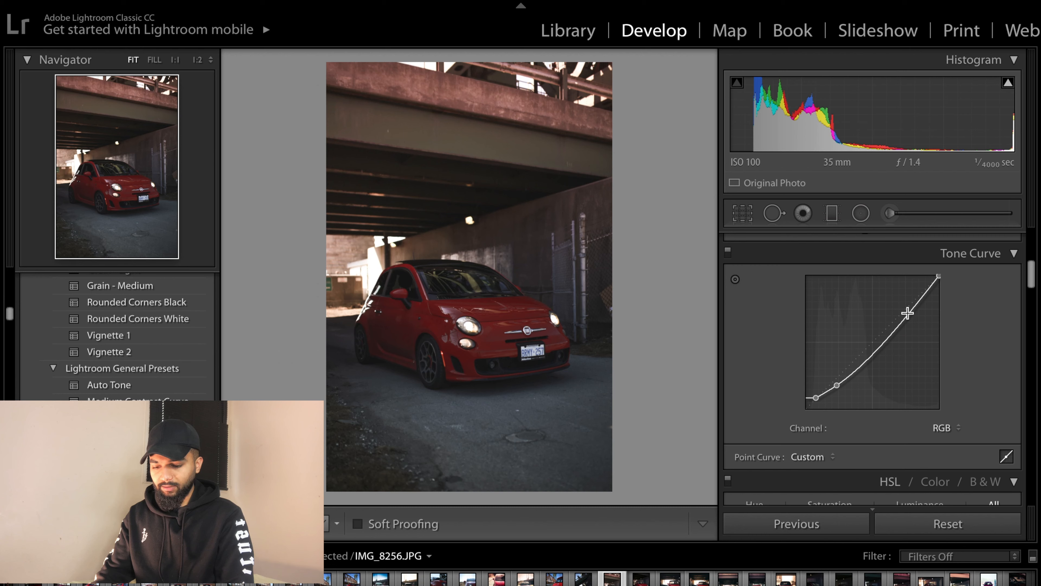
drag(909, 320, 909, 298)
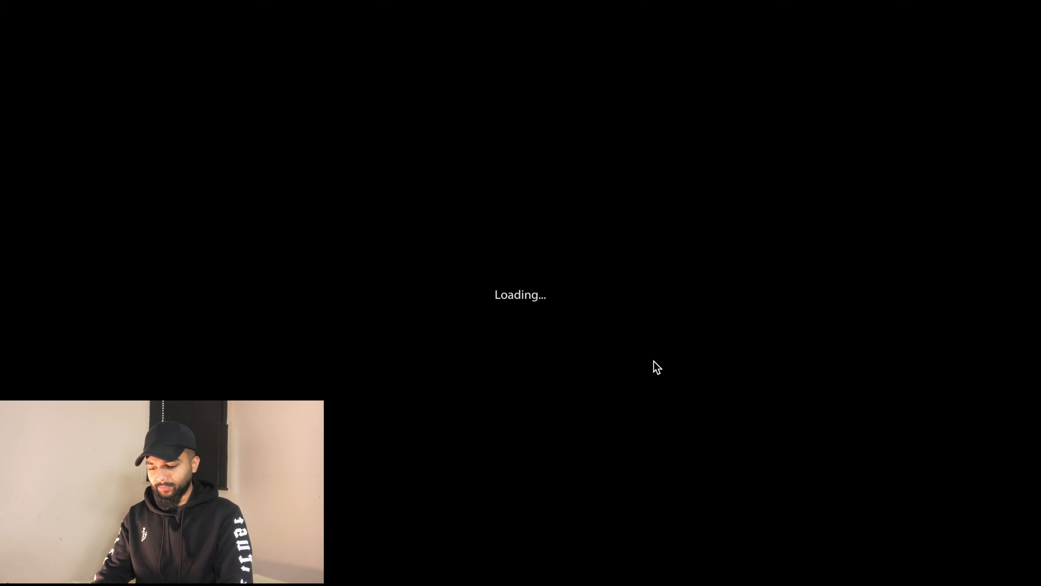
key(f)
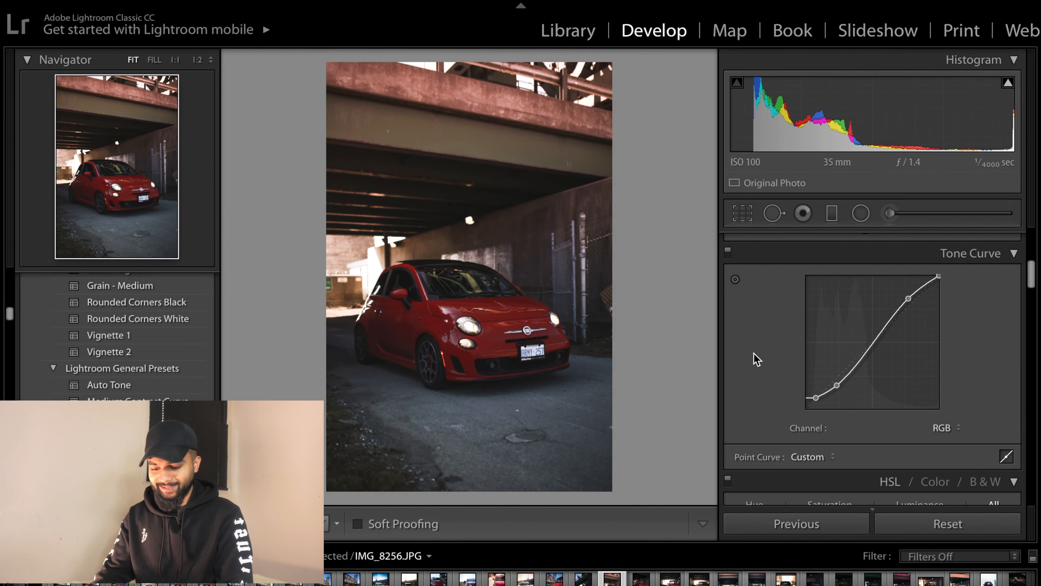
- Try nudging the red hue to +2 in HSL, then reset it
scroll(757, 354, down, 5)
scroll(884, 364, down, 2)
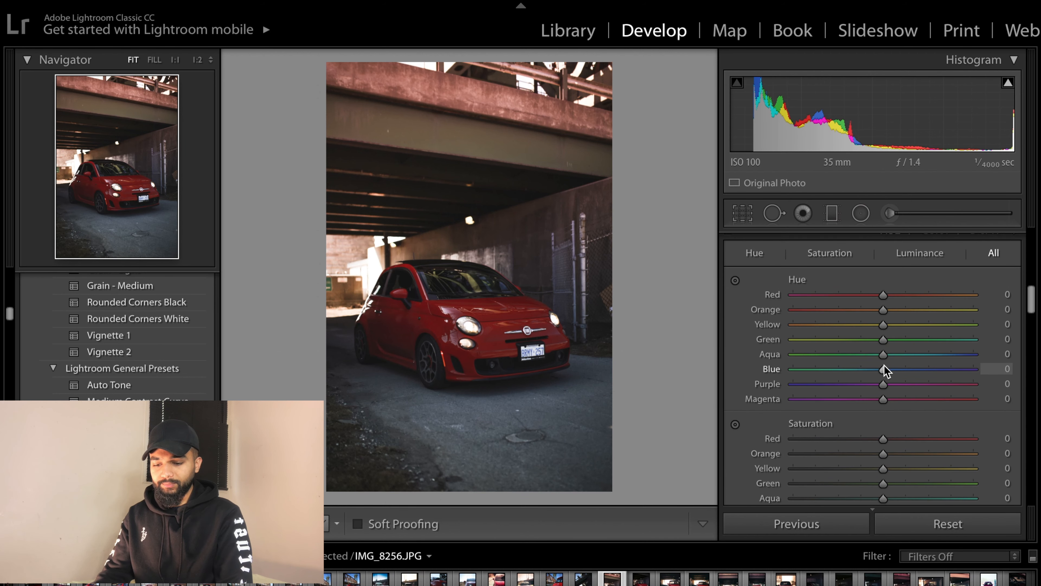
scroll(884, 364, up, 2)
scroll(885, 365, down, 3)
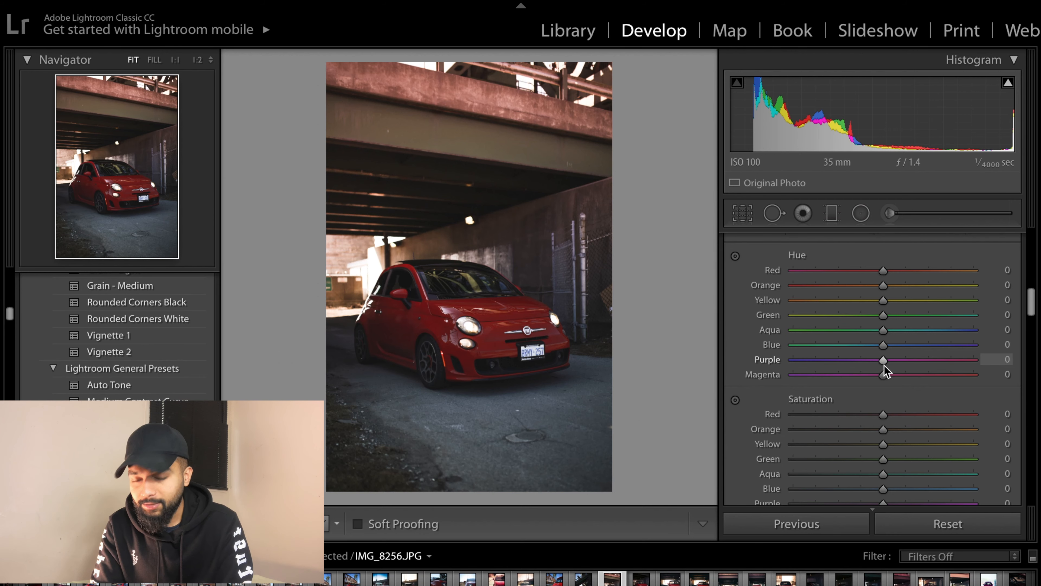
scroll(884, 366, up, 1)
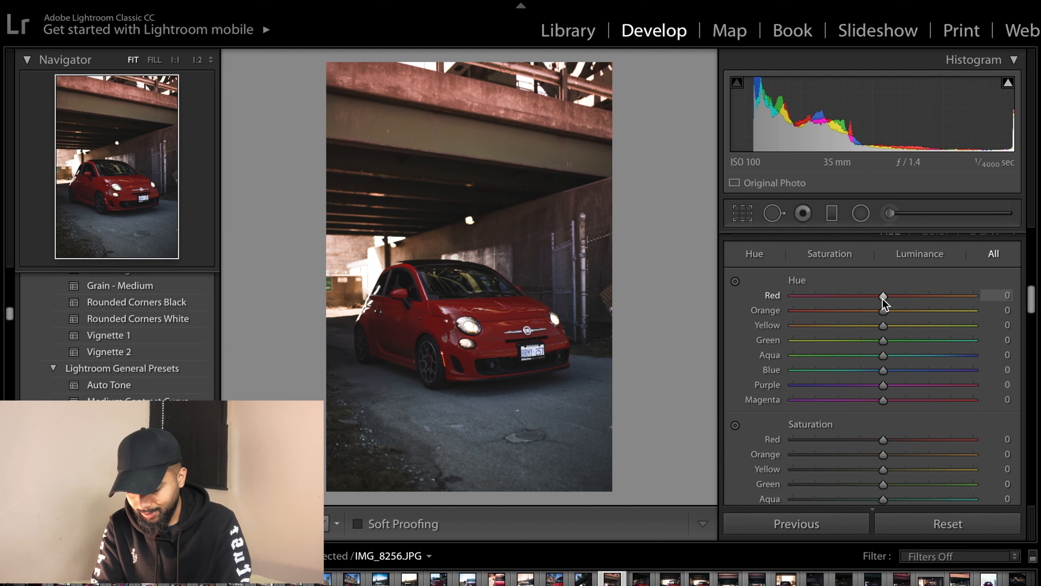
mouse_move(882, 298)
mouse_down()
mouse_move(784, 295)
mouse_move(1029, 282)
mouse_move(919, 313)
mouse_move(886, 297)
mouse_up()
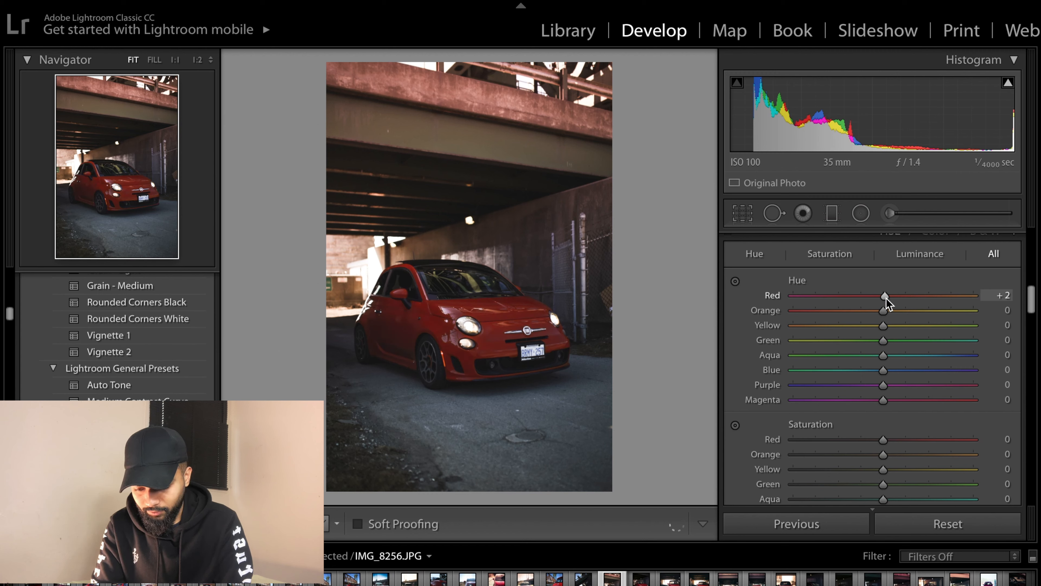
double_click(886, 298)
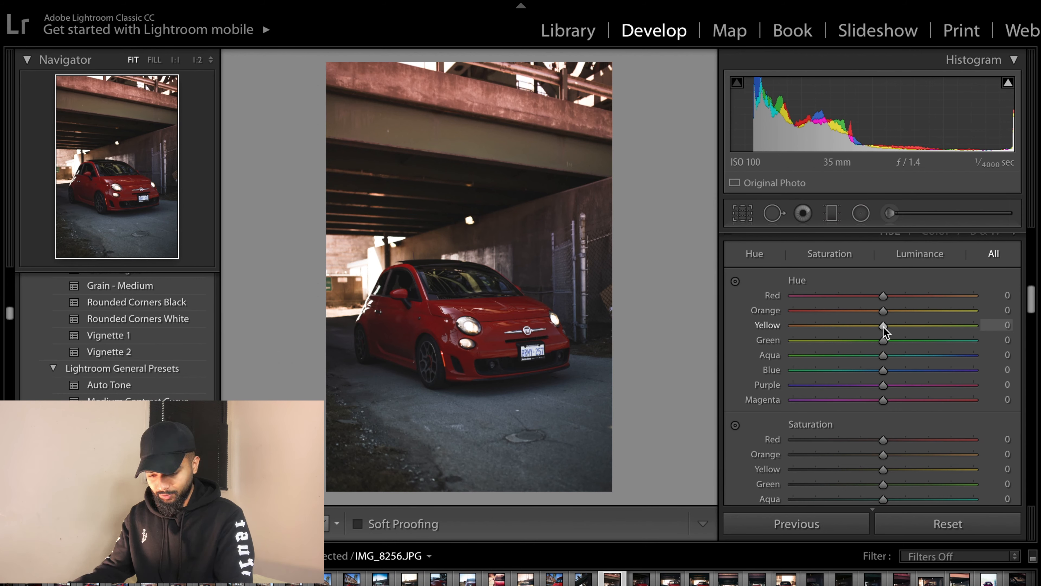
- Set the green hue to +100 and the yellow hue to -100
drag(883, 341, 1031, 329)
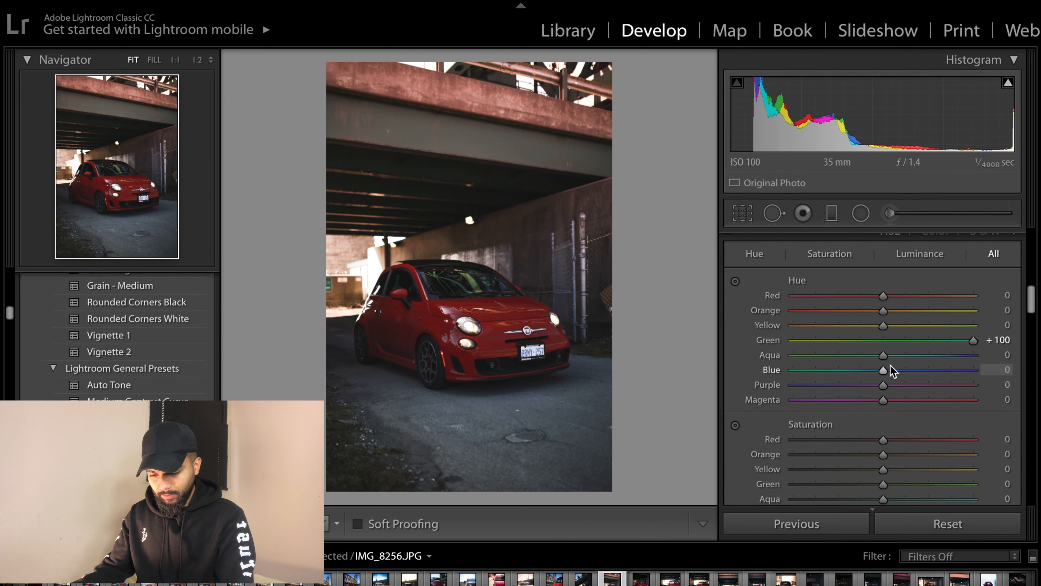
drag(883, 317, 744, 305)
double_click(885, 316)
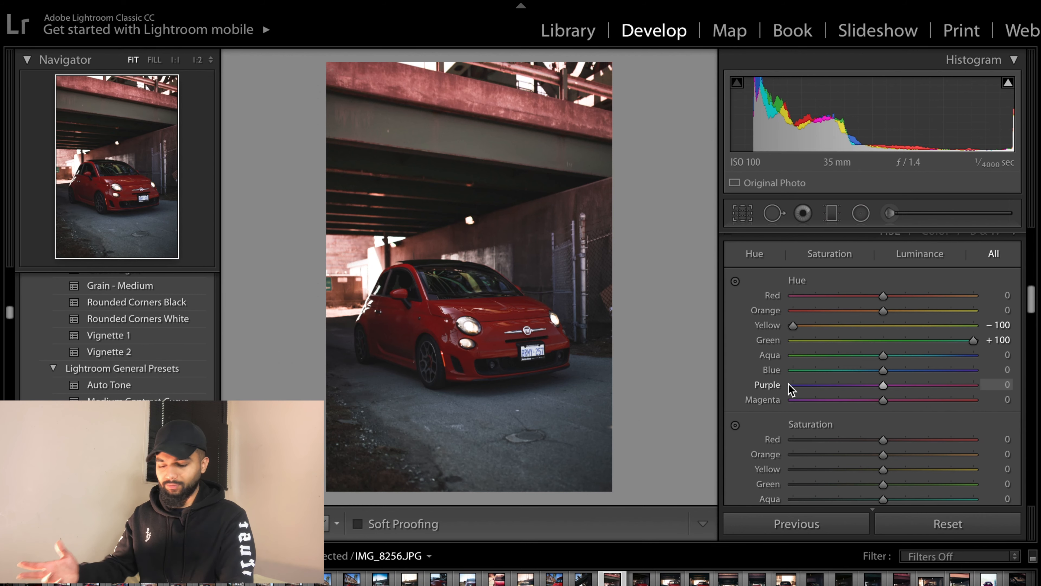
- Set red saturation to +60 and blue saturation to -45
scroll(773, 394, down, 1)
scroll(773, 395, down, 6)
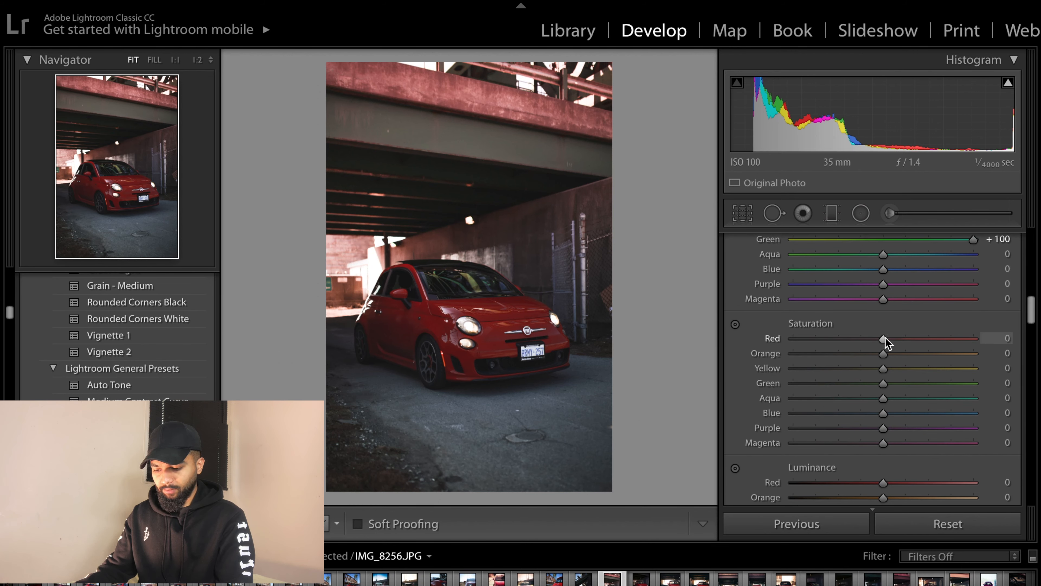
drag(884, 338, 937, 338)
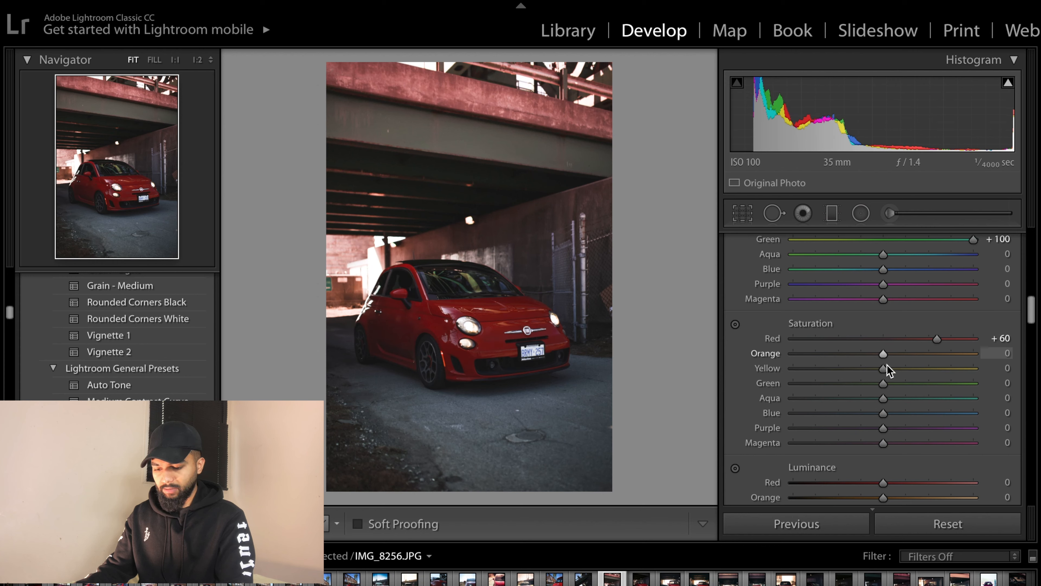
scroll(887, 379, down, 1)
drag(884, 399, 909, 365)
- Set red luminance to +50 and green luminance to -75
scroll(791, 386, down, 5)
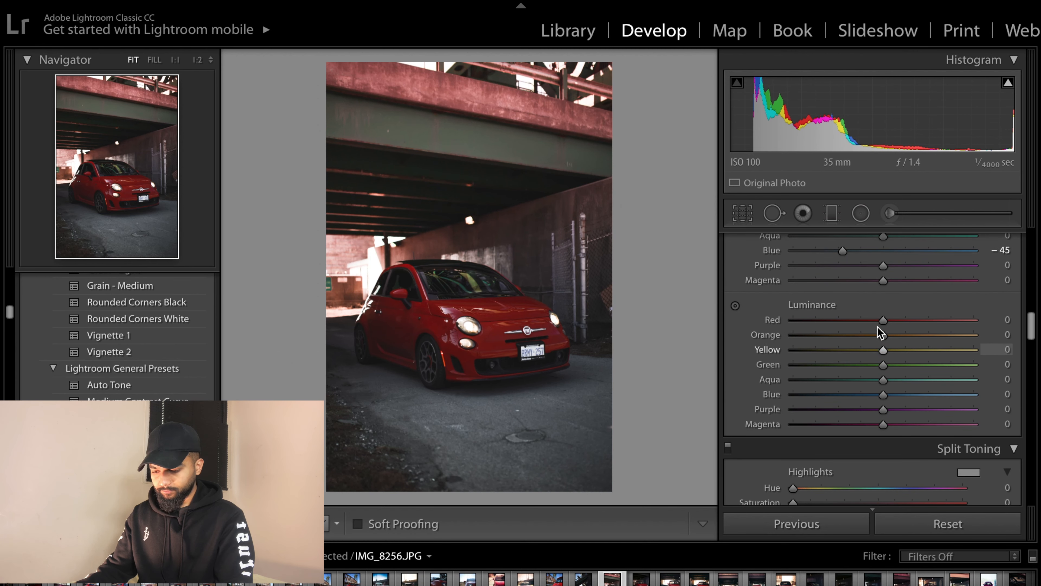
drag(897, 320, 926, 322)
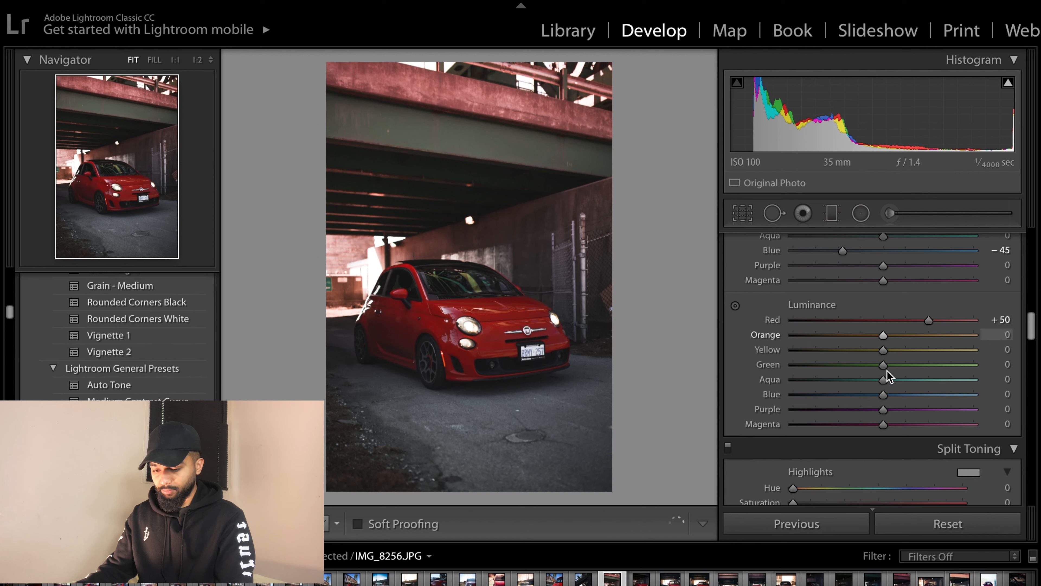
drag(883, 365, 817, 367)
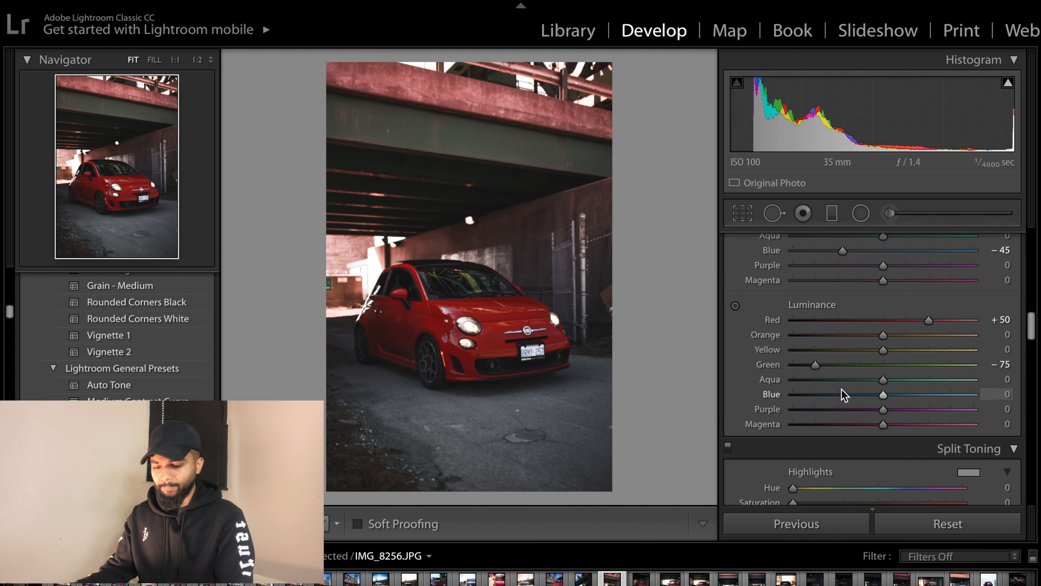
- Tint the split-toning highlights with hue 34 and saturation 51, then preview the photo full screen
scroll(844, 393, down, 5)
scroll(837, 343, up, 1)
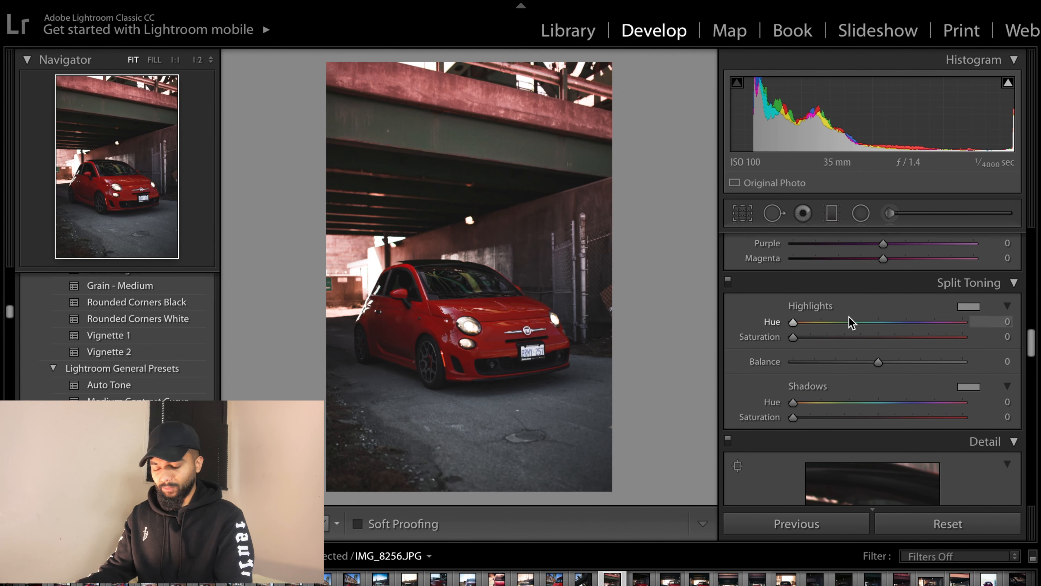
click(972, 308)
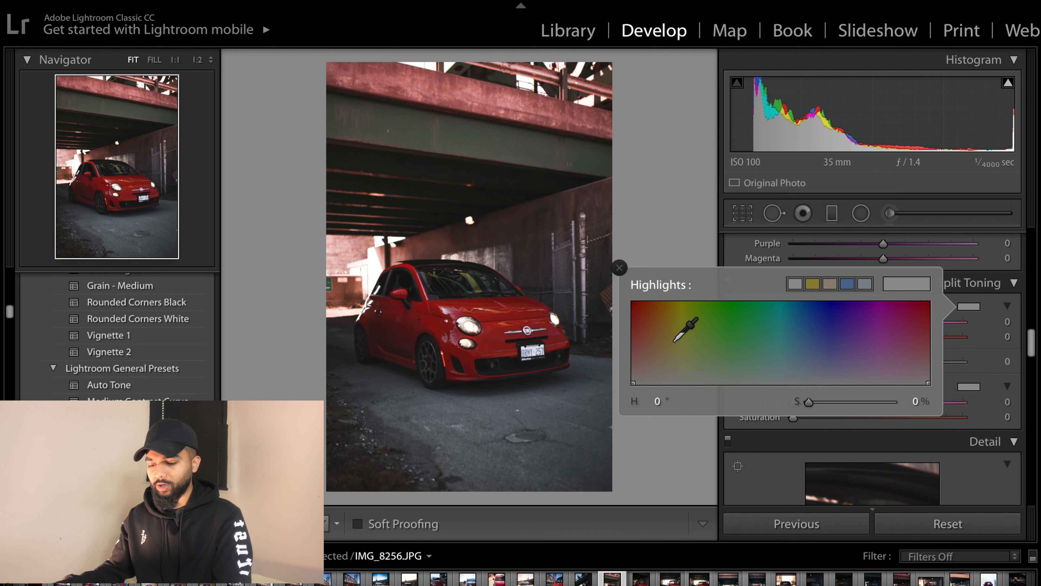
click(659, 341)
drag(660, 341, 660, 342)
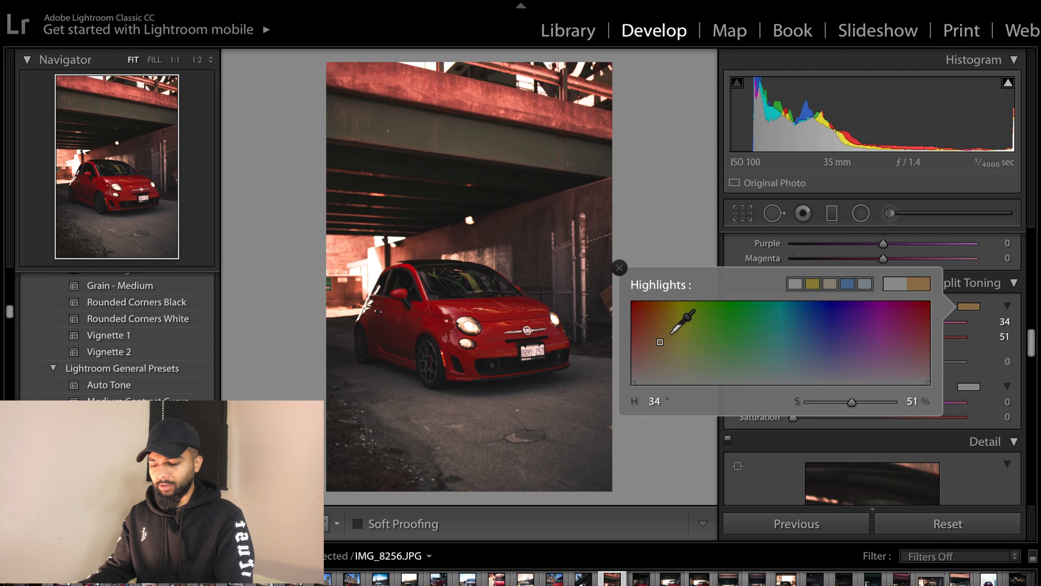
click(619, 268)
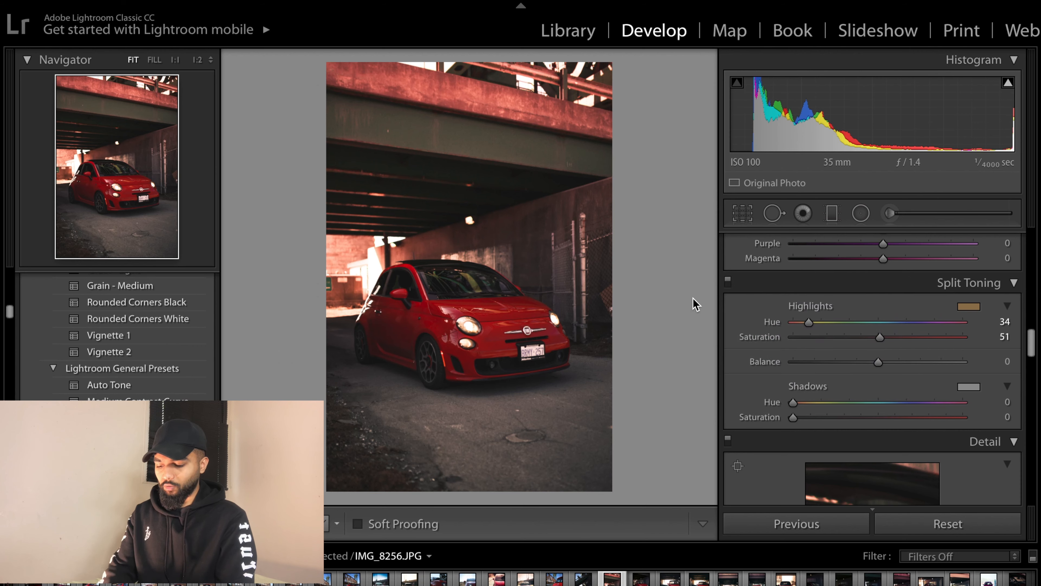
key(f)
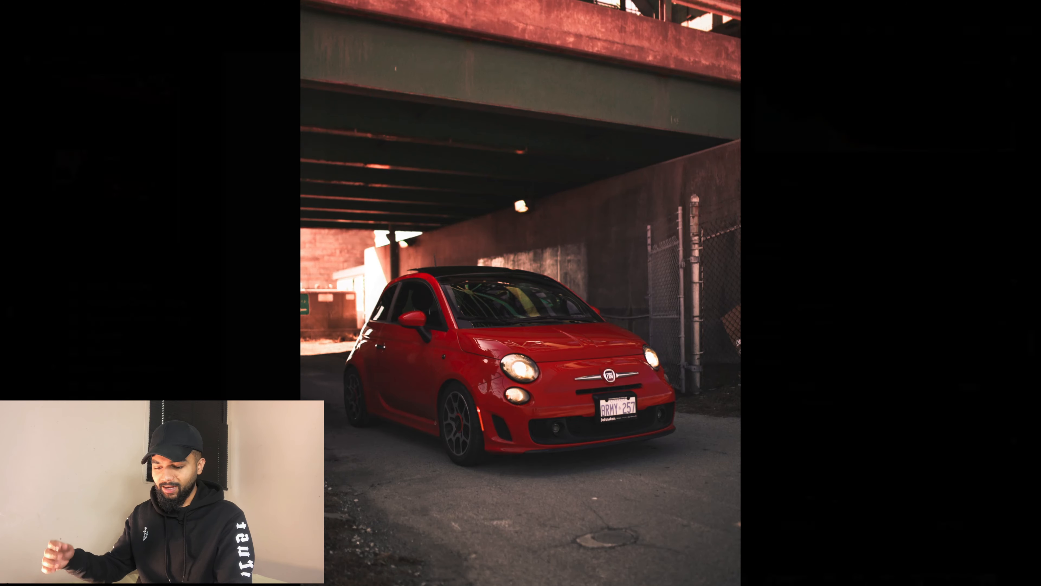
- Leave the full-screen preview and tint the split-toning shadows with hue 127 and saturation 5
key(f)
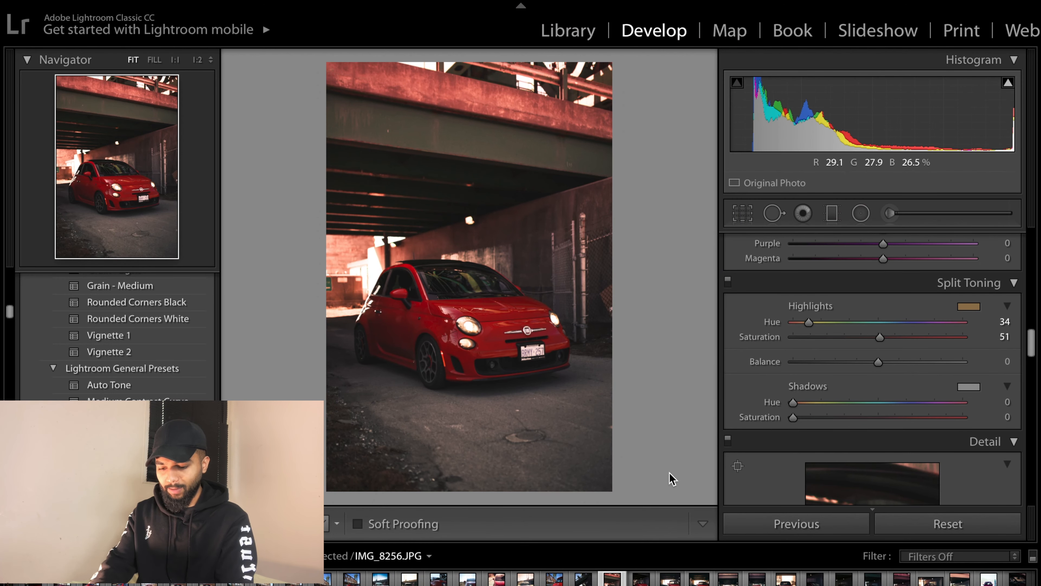
click(969, 386)
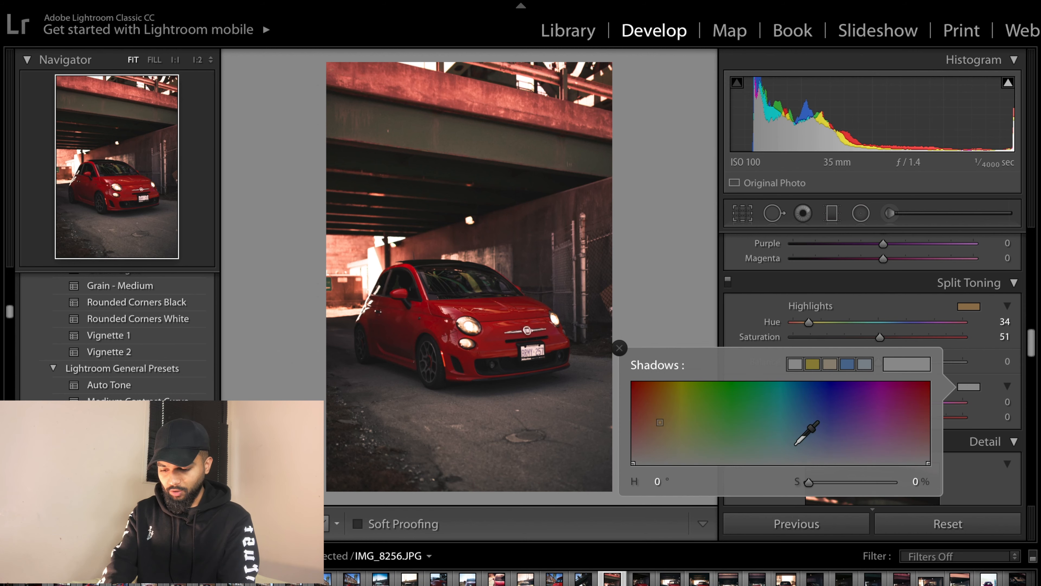
click(742, 422)
drag(741, 422, 736, 460)
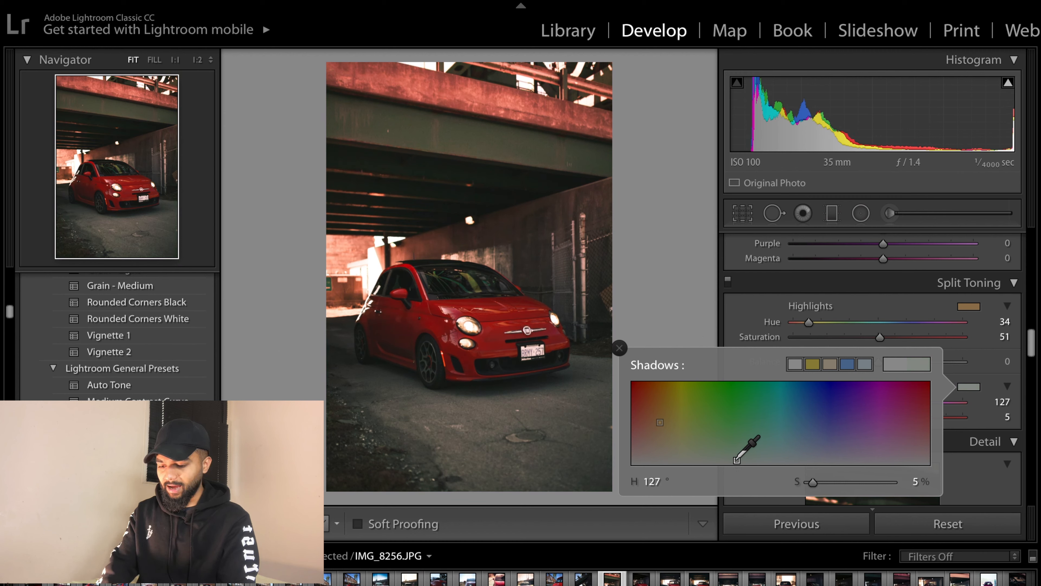
click(620, 348)
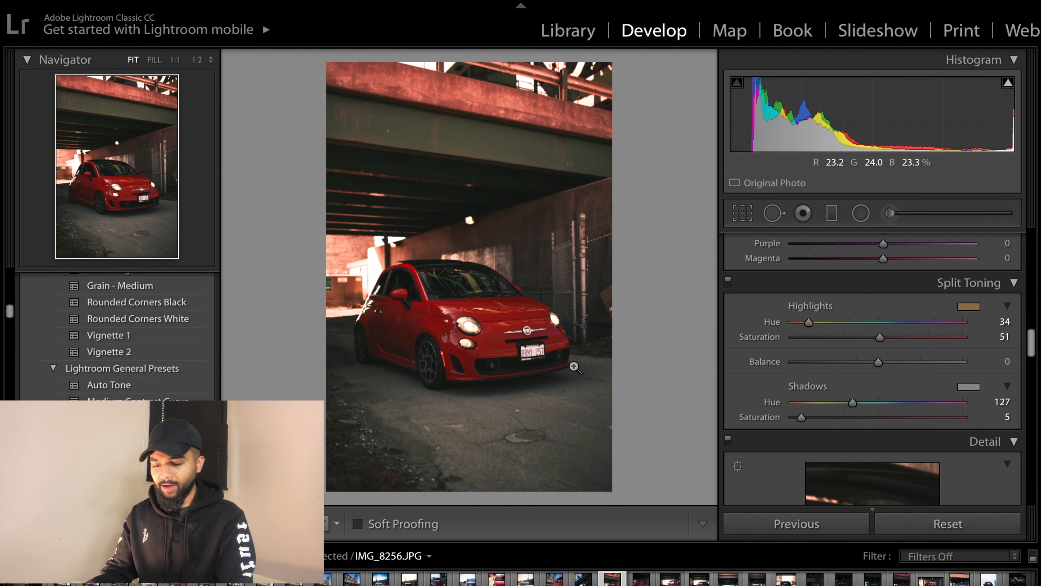
- Set the sharpening amount to 10
scroll(787, 406, down, 6)
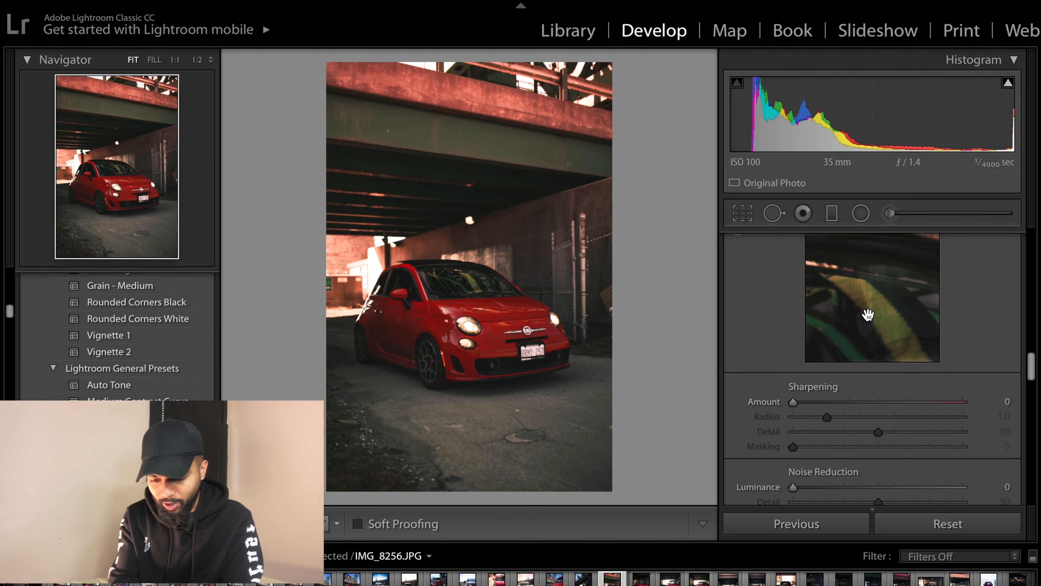
scroll(869, 316, up, 2)
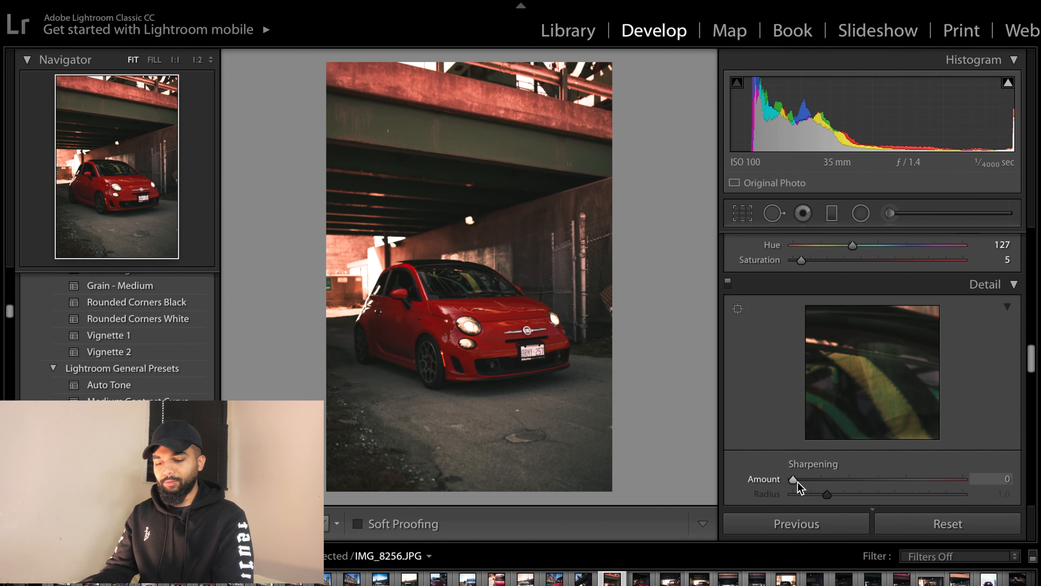
drag(796, 484, 807, 483)
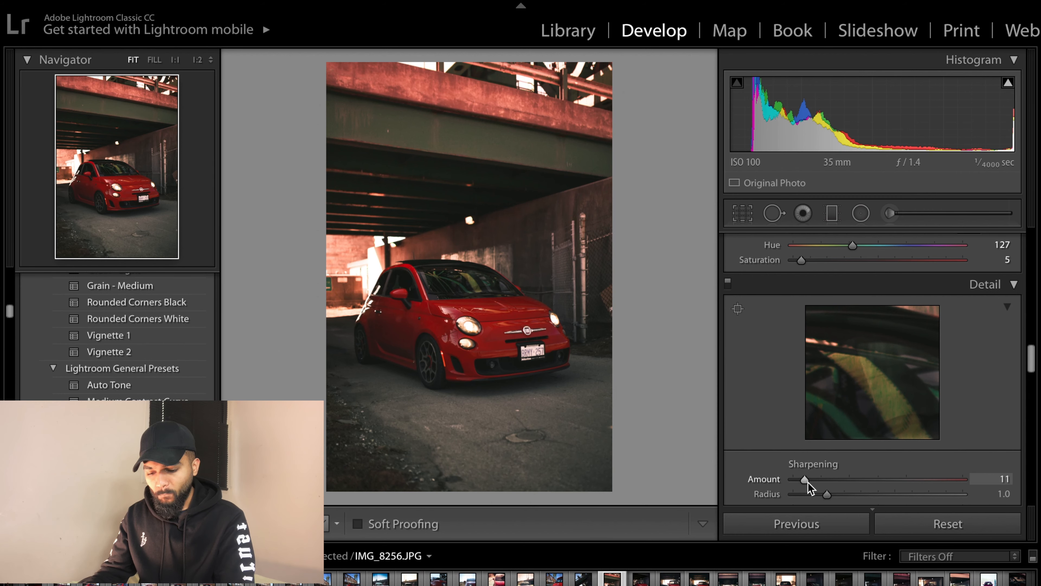
- Set luminance noise reduction to 15 and inspect the headlight detail at 1:1 zoom before returning to fit view
scroll(808, 482, down, 4)
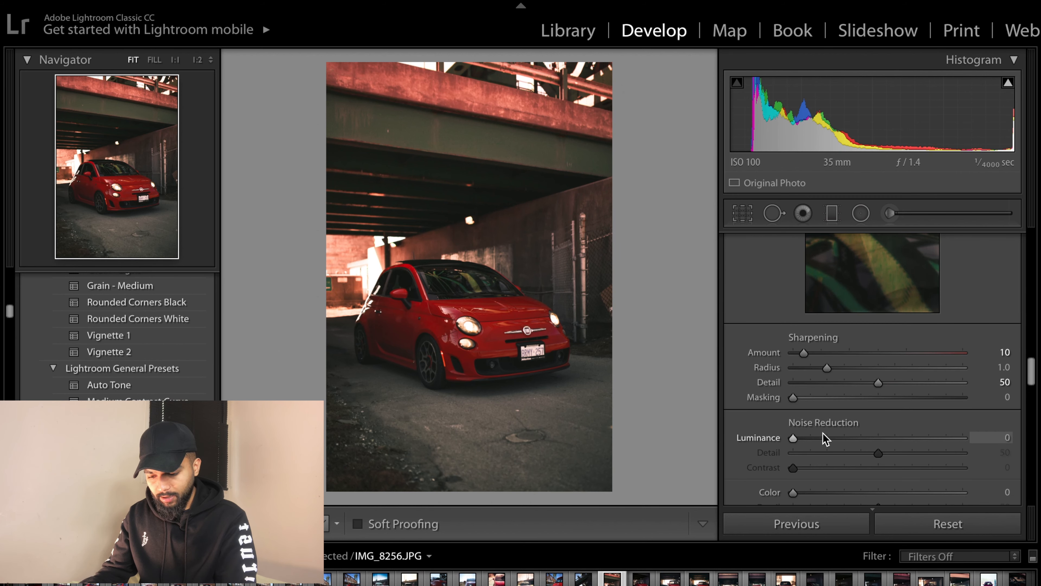
scroll(824, 438, down, 2)
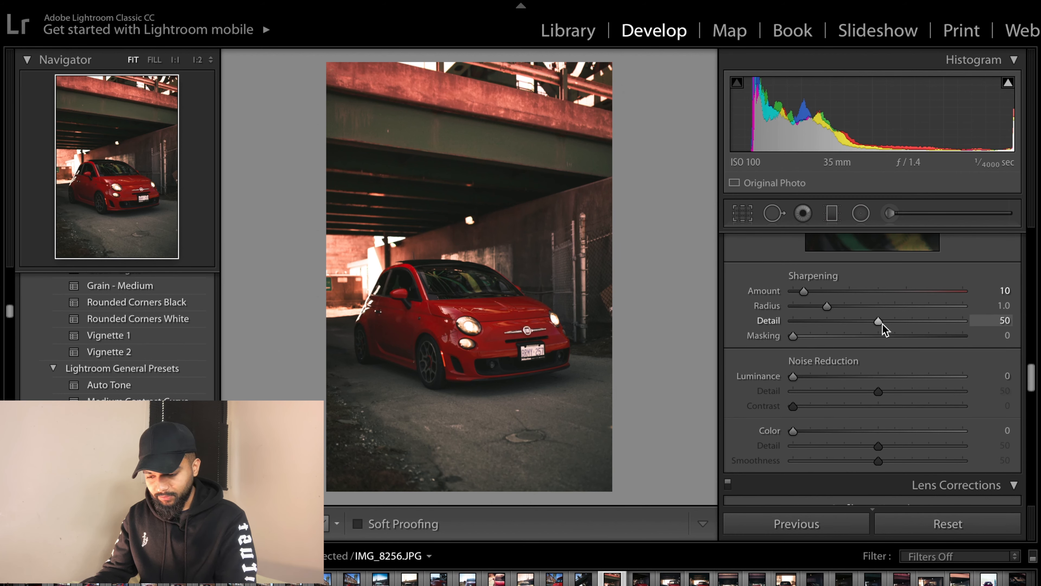
scroll(836, 359, down, 2)
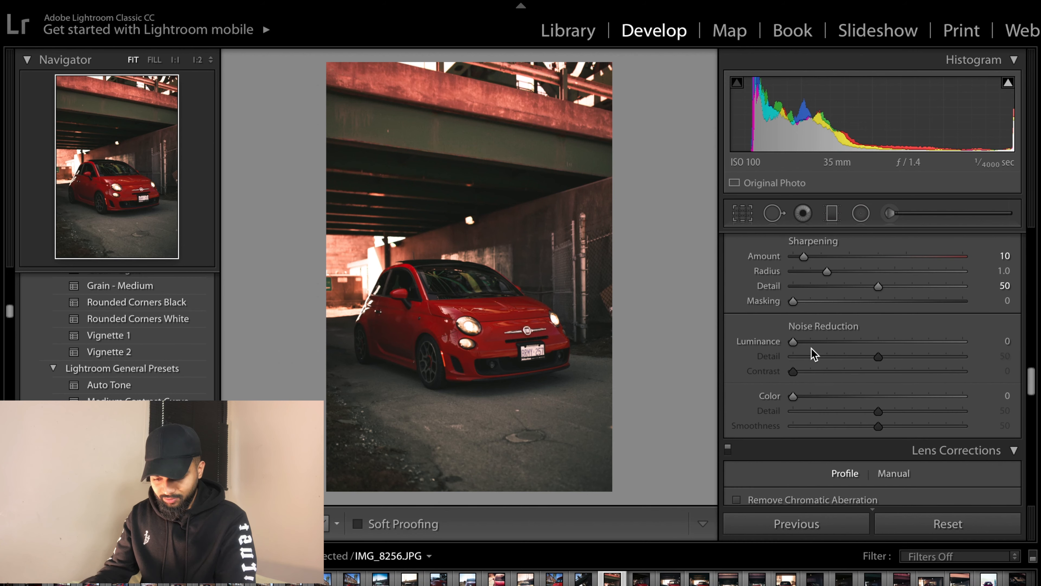
drag(793, 341, 800, 341)
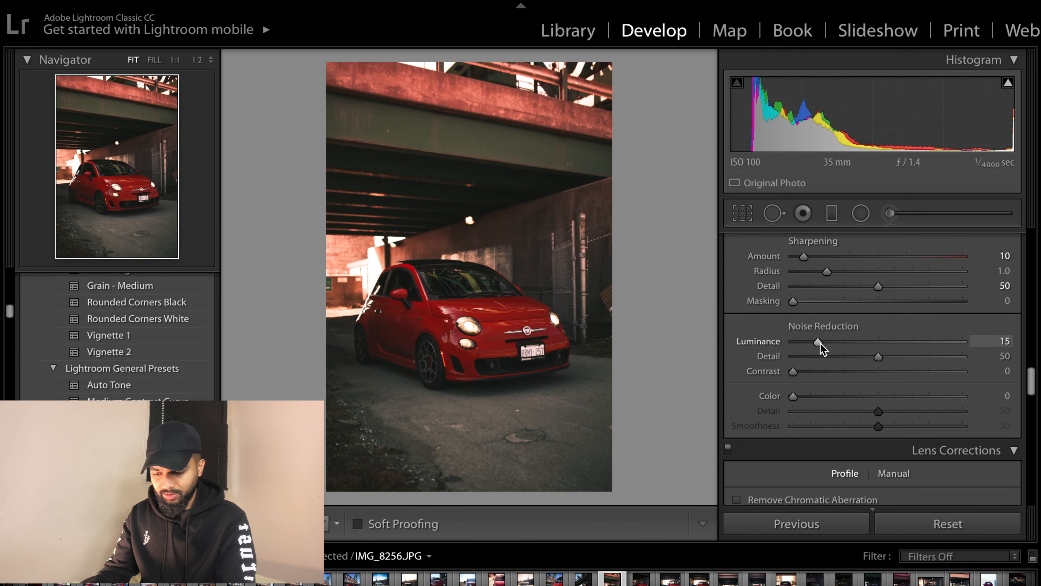
click(488, 329)
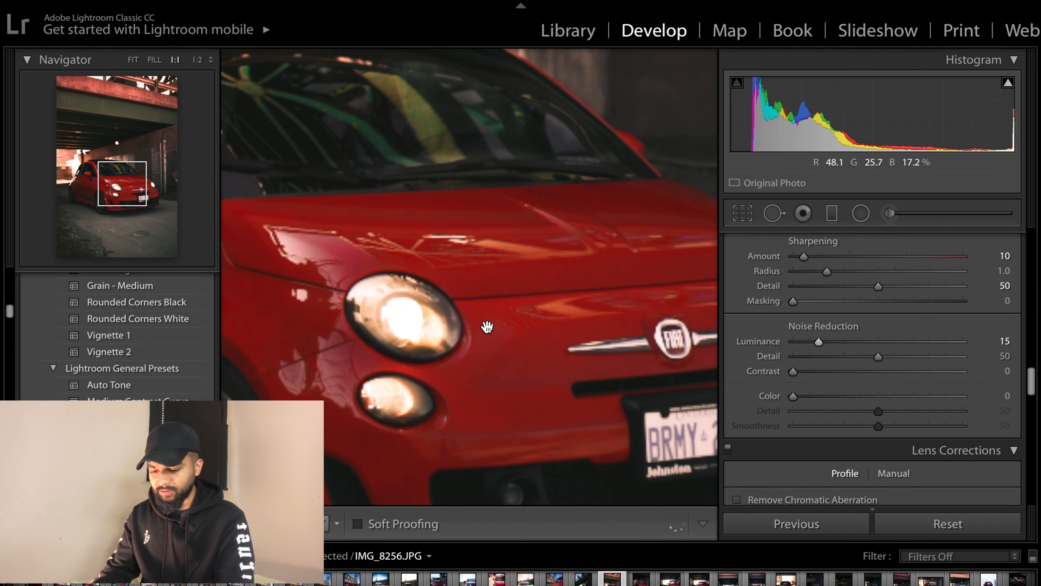
click(487, 327)
- Enable Remove Chromatic Aberration and Enable Profile Corrections in the lens corrections
scroll(826, 345, down, 5)
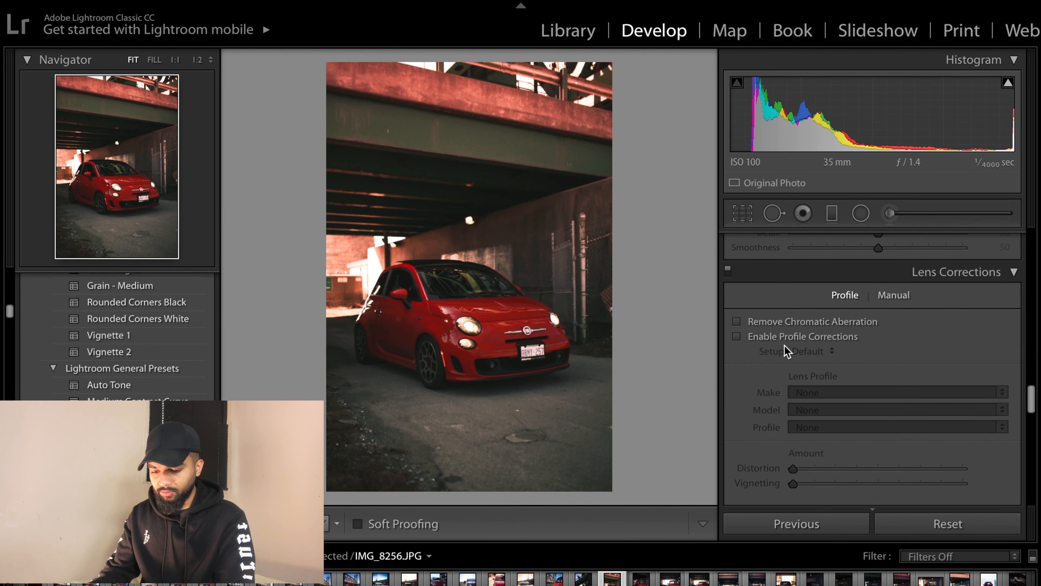
click(746, 324)
click(747, 337)
- Set the post-crop vignetting amount to -10
scroll(777, 408, down, 3)
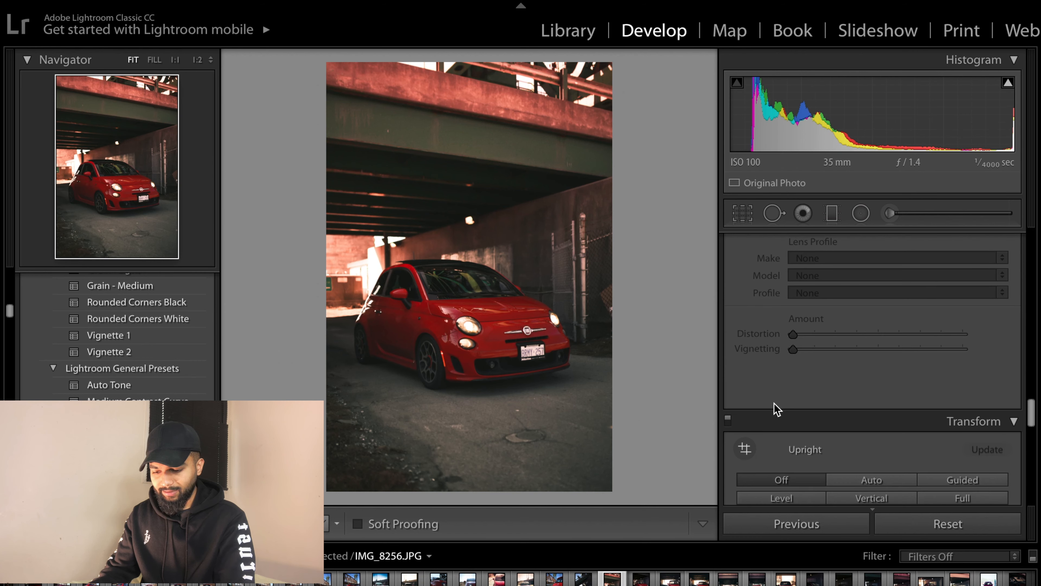
scroll(777, 408, up, 3)
scroll(755, 368, down, 7)
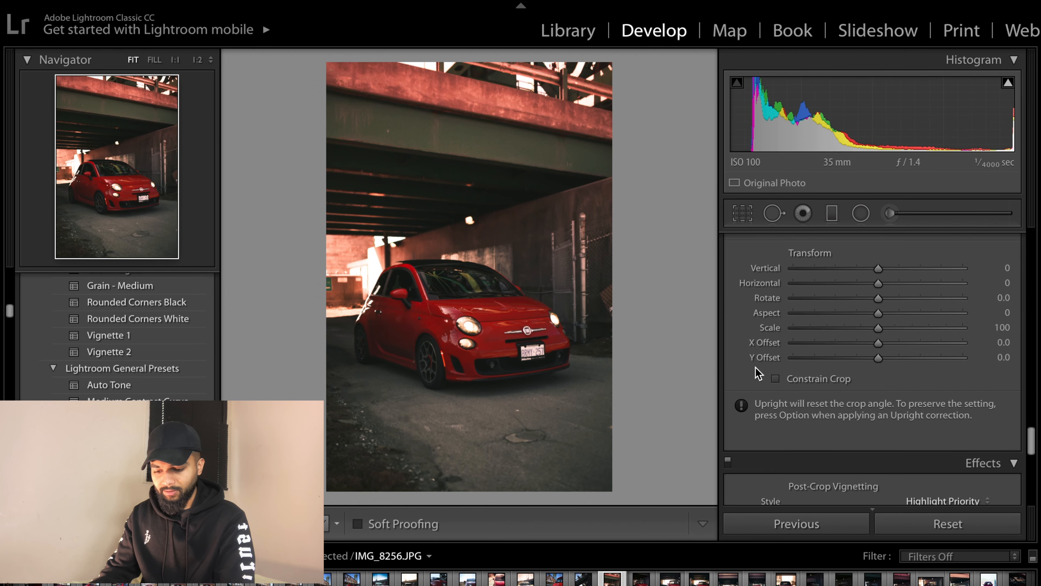
scroll(755, 373, down, 5)
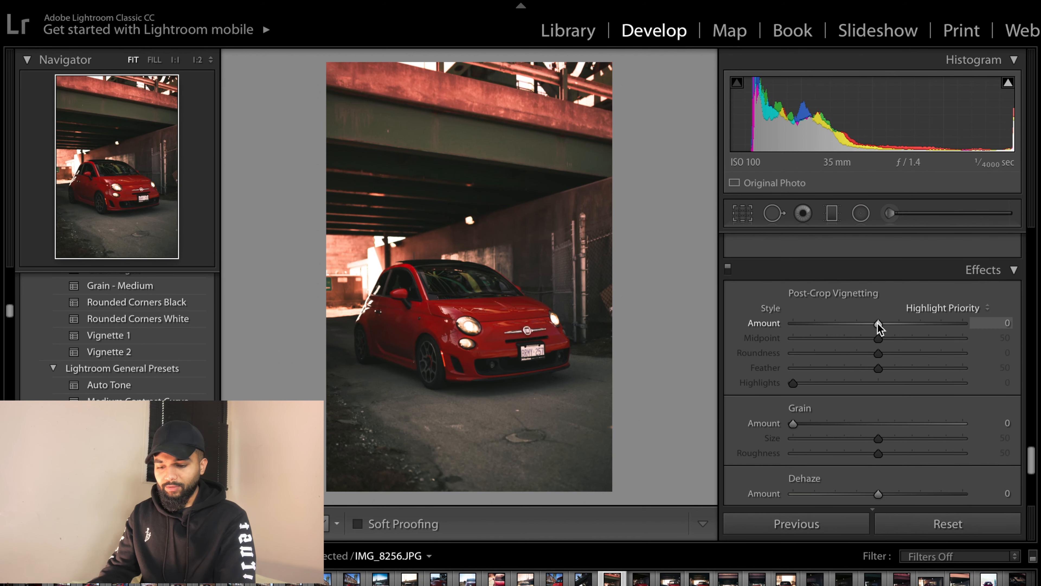
drag(879, 323, 873, 323)
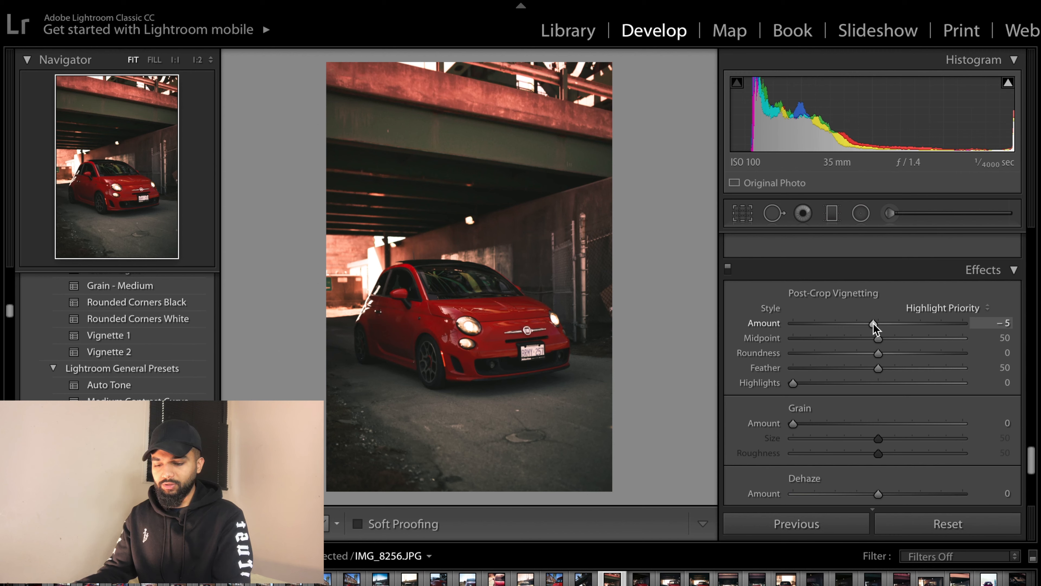
drag(874, 323, 869, 323)
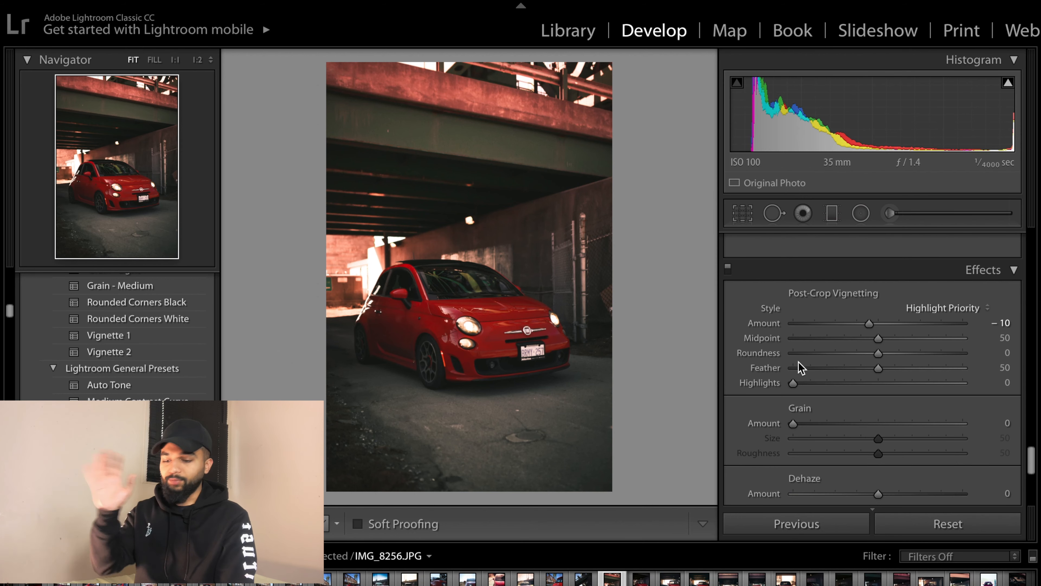
- Add grain with an amount of 5
scroll(856, 389, down, 5)
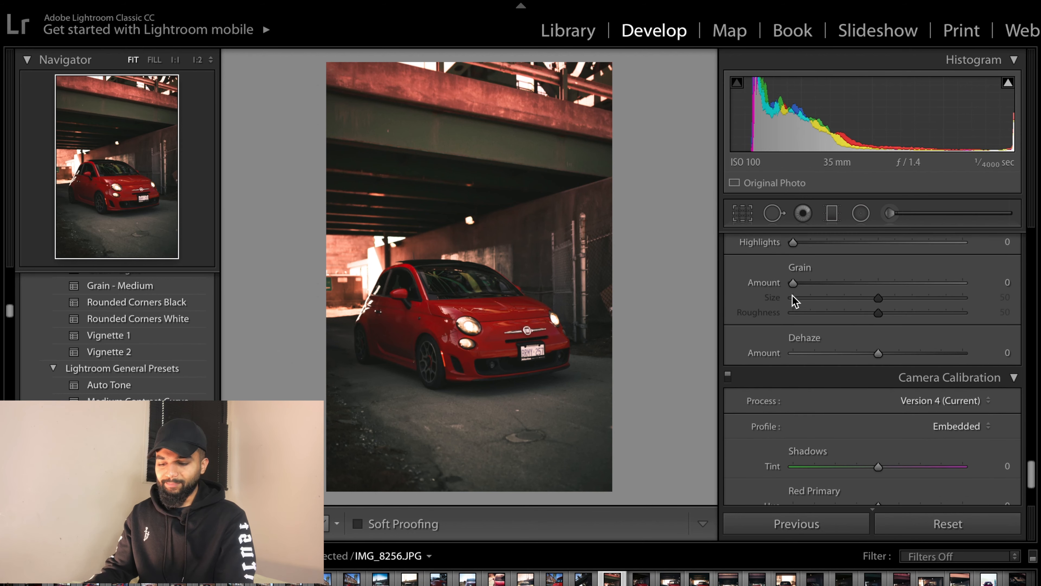
drag(794, 283, 802, 283)
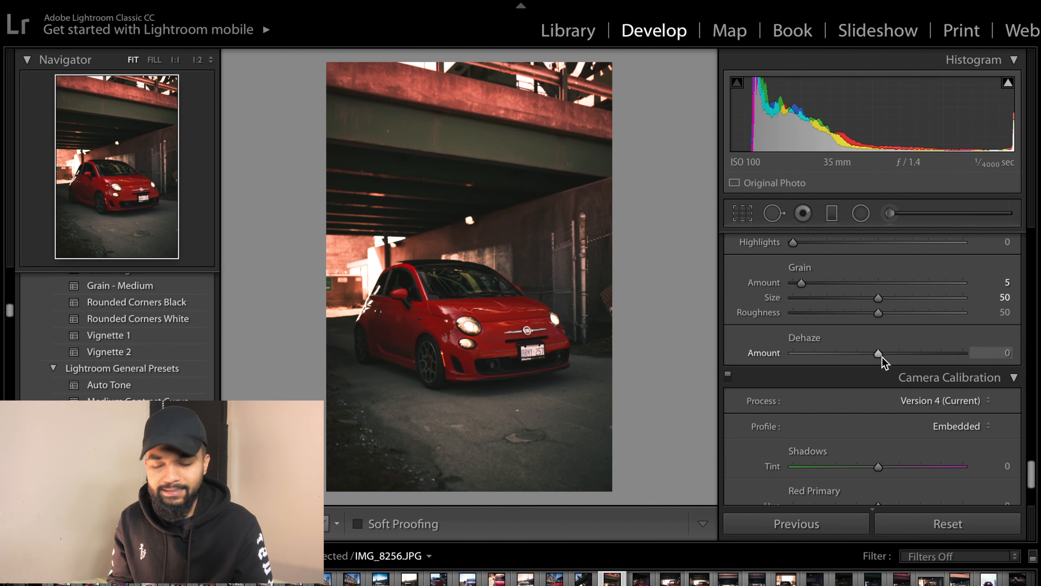
scroll(882, 356, down, 2)
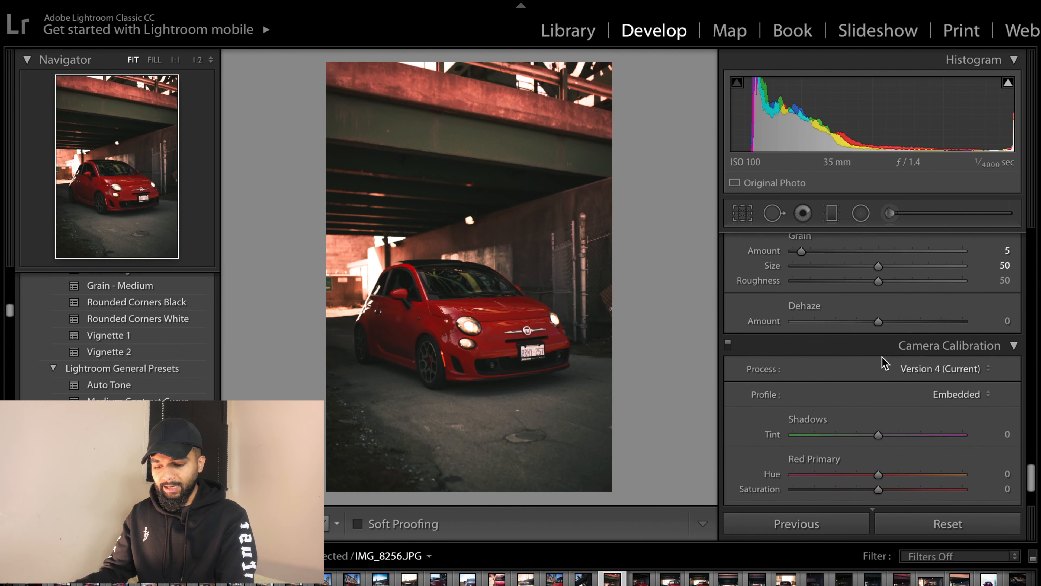
- Open the Graduated Filter tool and delete the existing graduated filter pin near the bottom of the photo
scroll(882, 356, up, 10)
scroll(831, 305, up, 10)
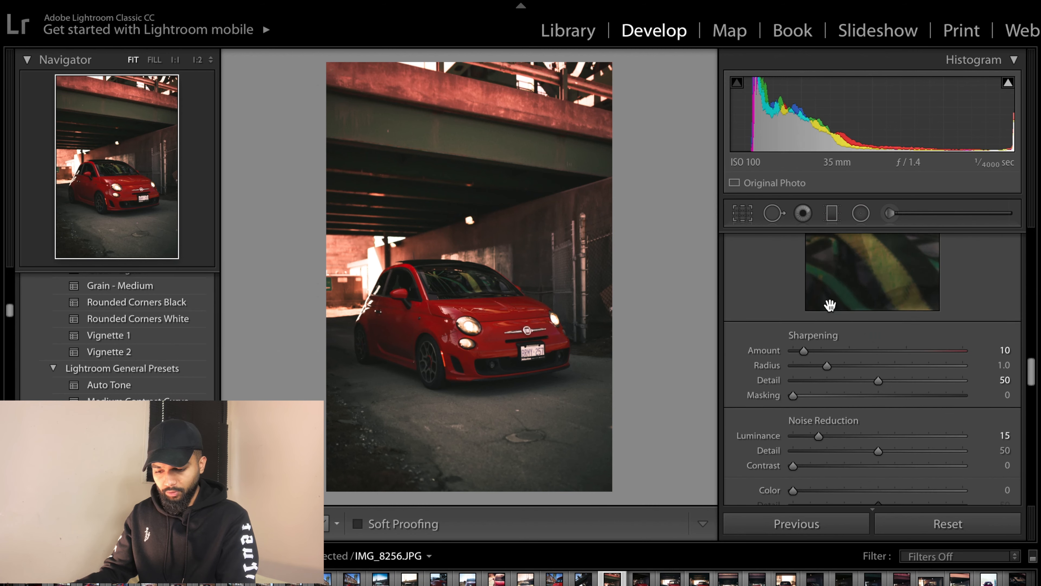
scroll(831, 305, down, 3)
scroll(830, 302, up, 2)
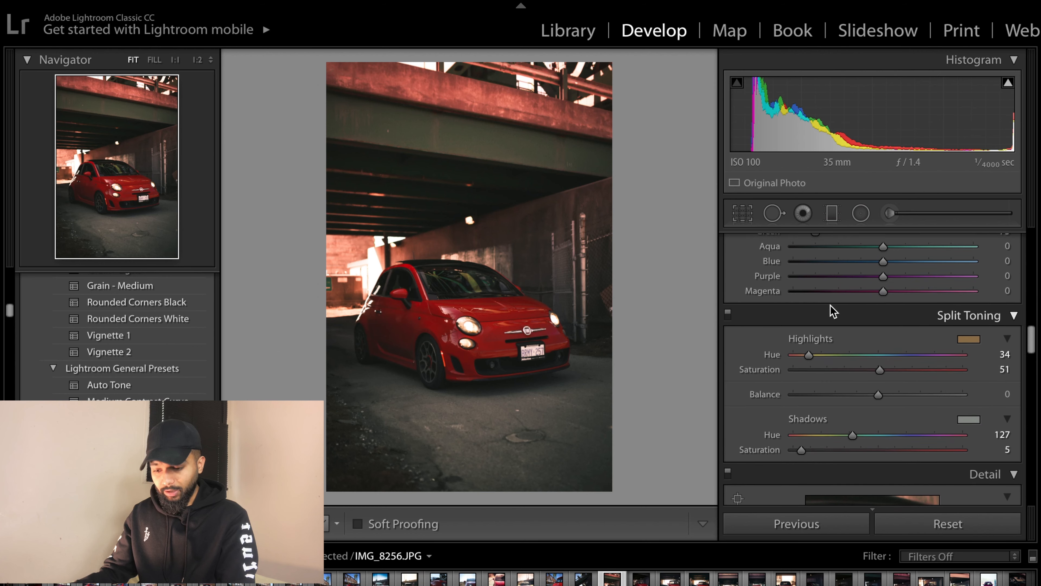
scroll(836, 287, up, 8)
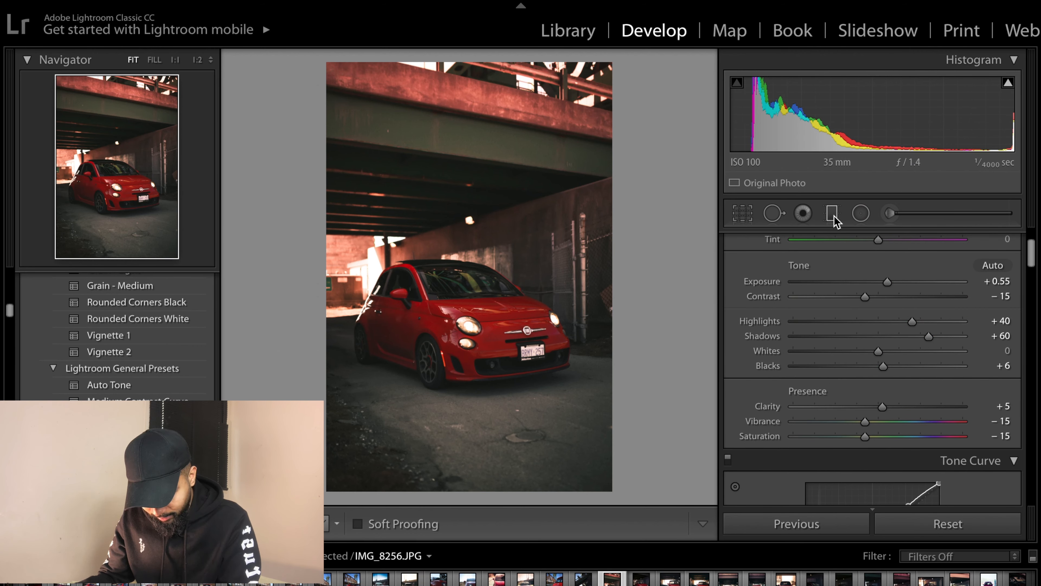
click(833, 217)
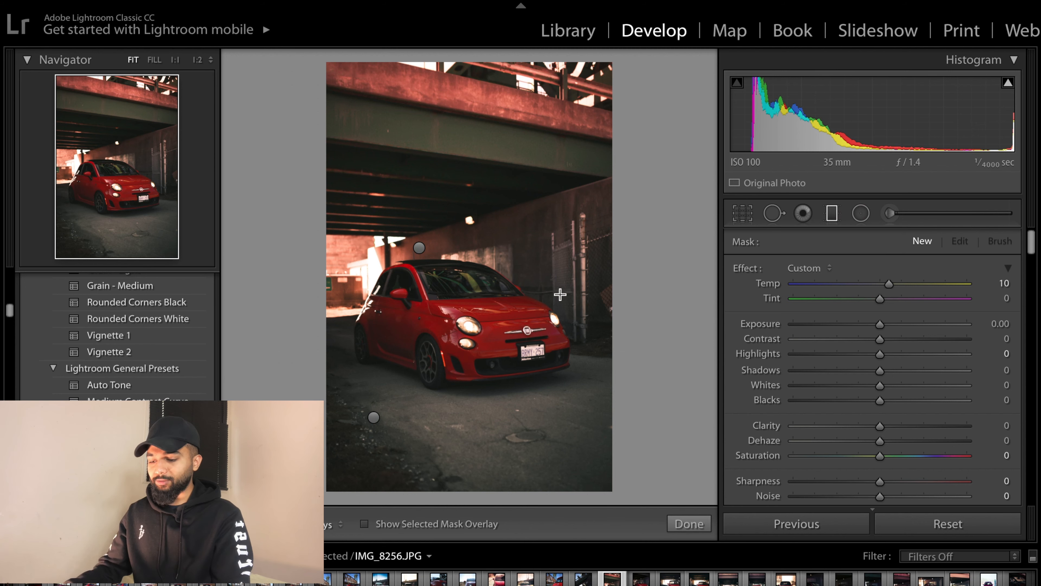
right_click(421, 249)
key(Escape)
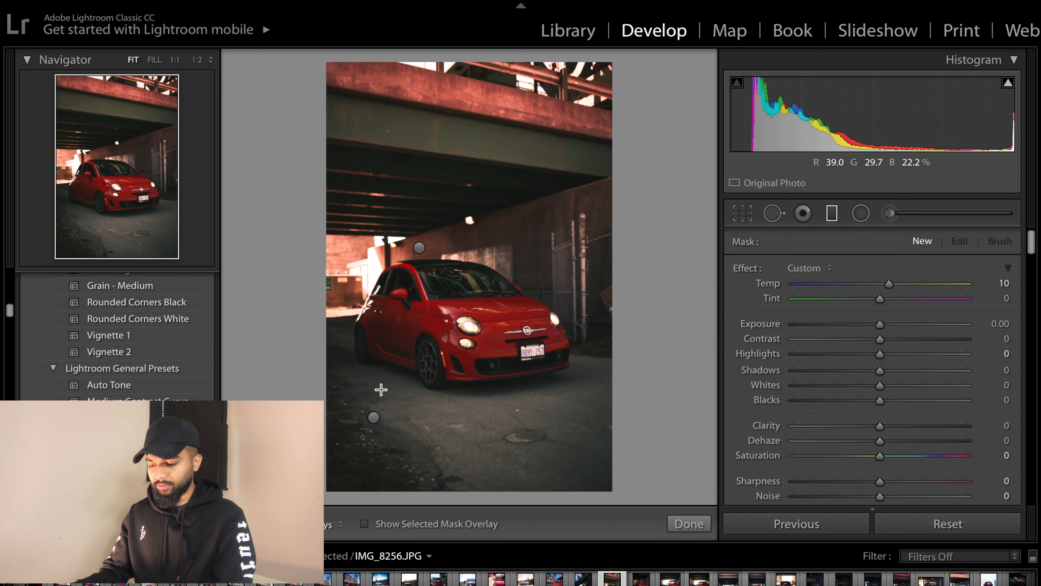
right_click(373, 417)
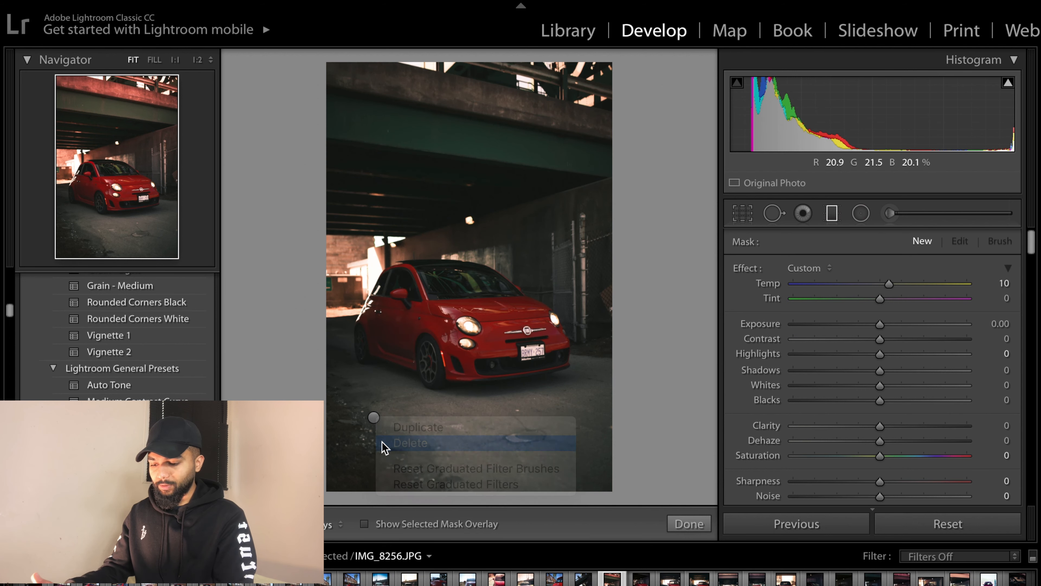
click(394, 443)
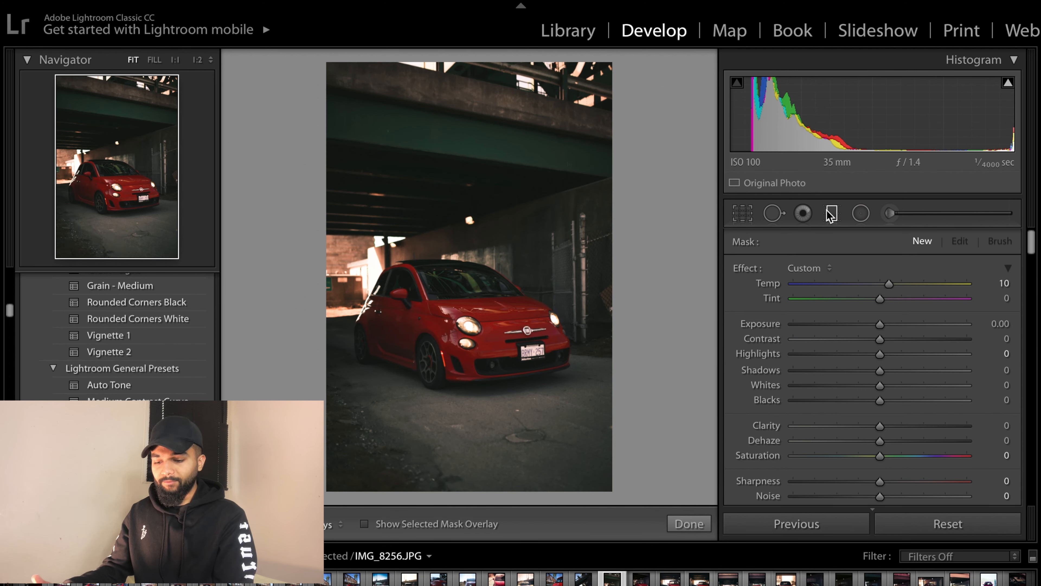
- Draw a new graduated filter over the foreground below the car with exposure -1.00 and clarity 9
click(833, 214)
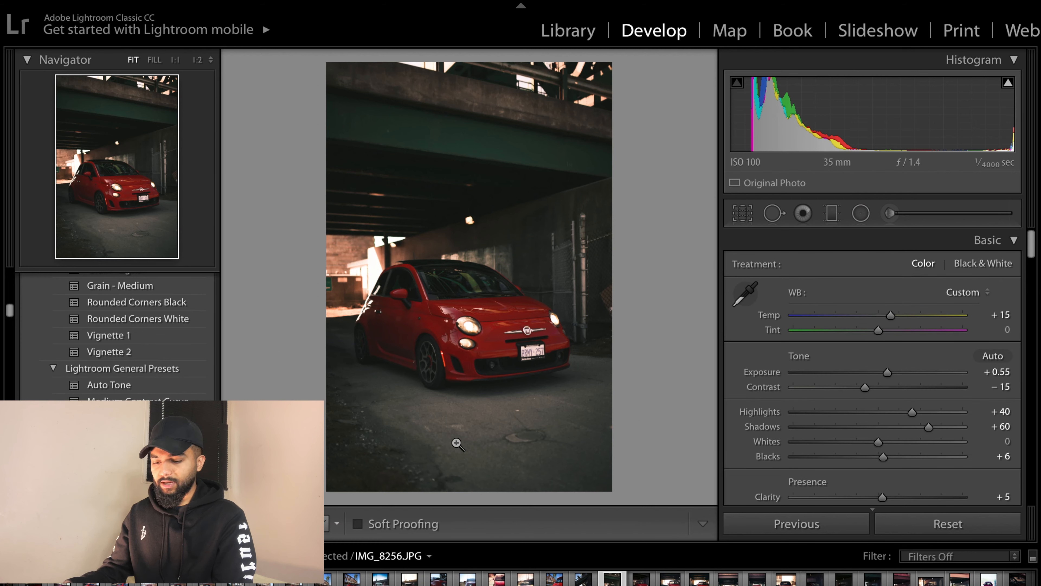
click(833, 214)
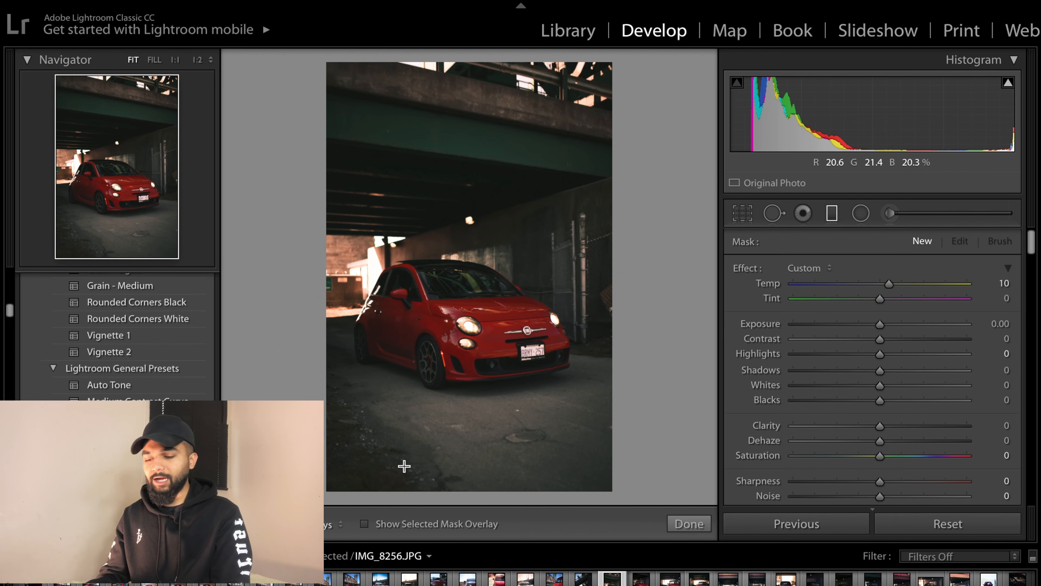
drag(365, 438, 457, 328)
click(431, 395)
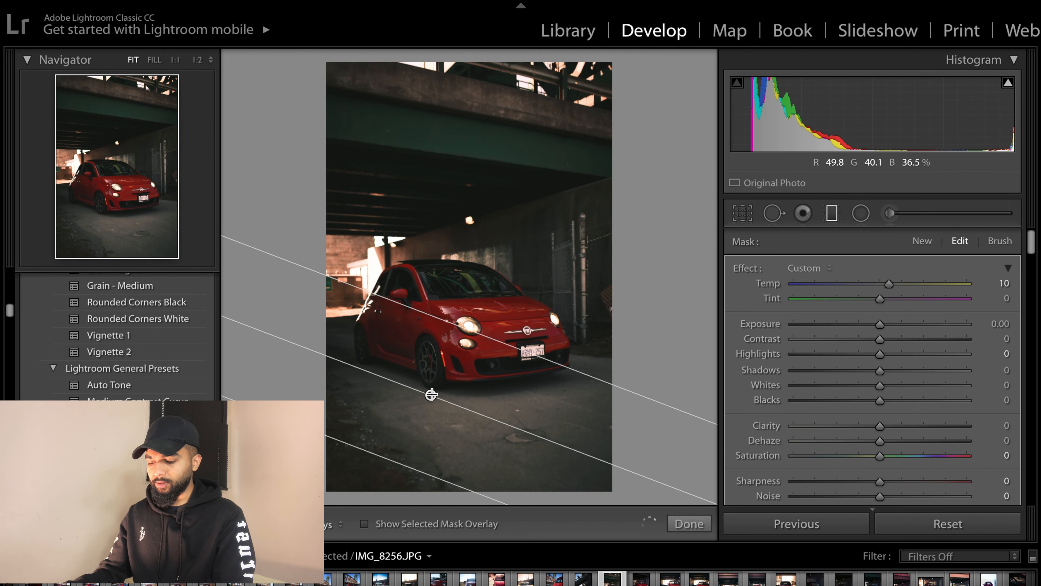
drag(428, 422, 414, 480)
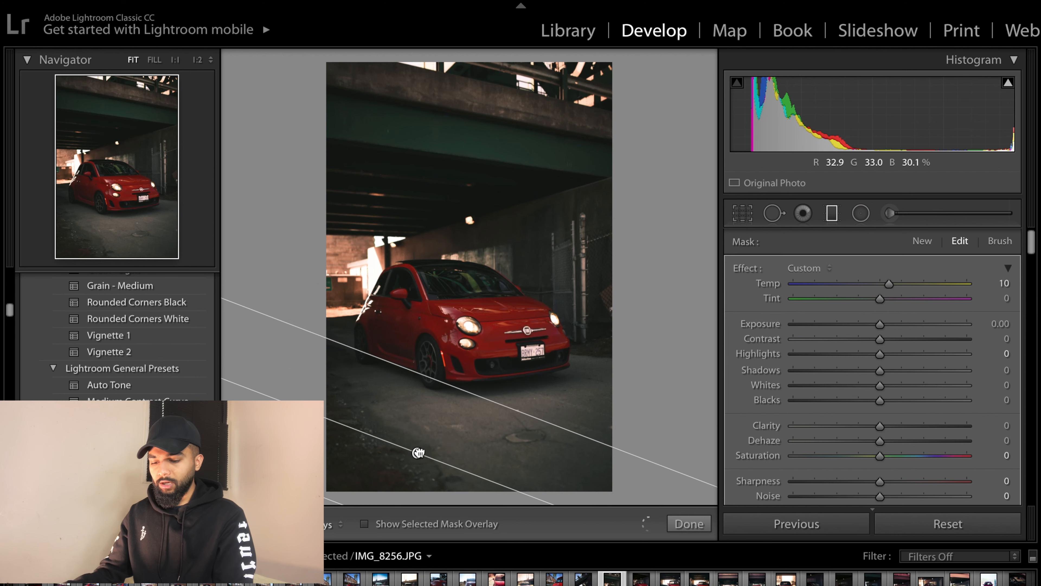
drag(881, 327, 860, 326)
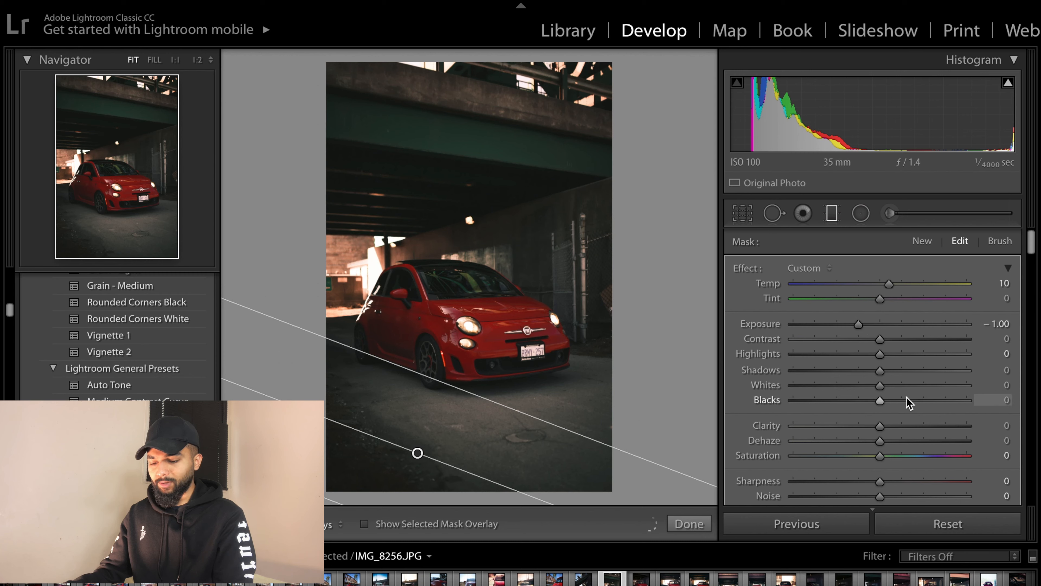
scroll(906, 397, down, 4)
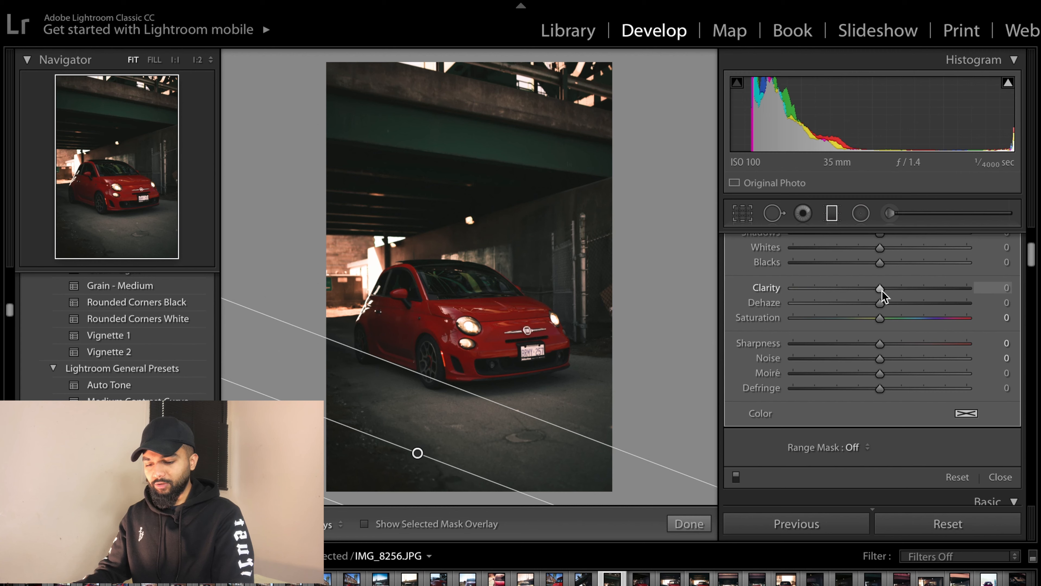
drag(882, 290, 889, 291)
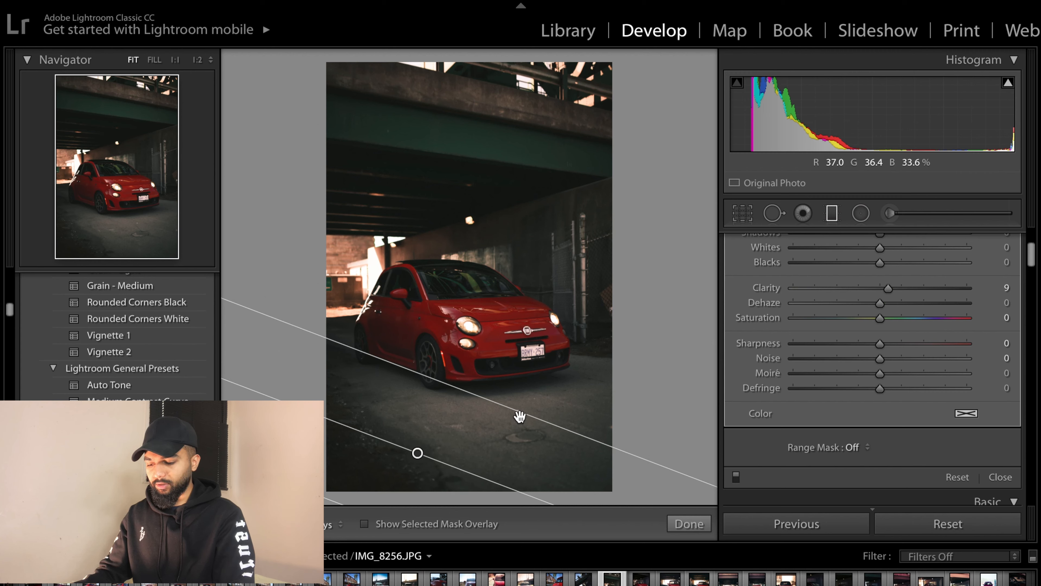
- Refine the foreground graduated filter by erasing its mask off the car's lower body and front wheel with the brush
drag(525, 375, 525, 372)
key(o)
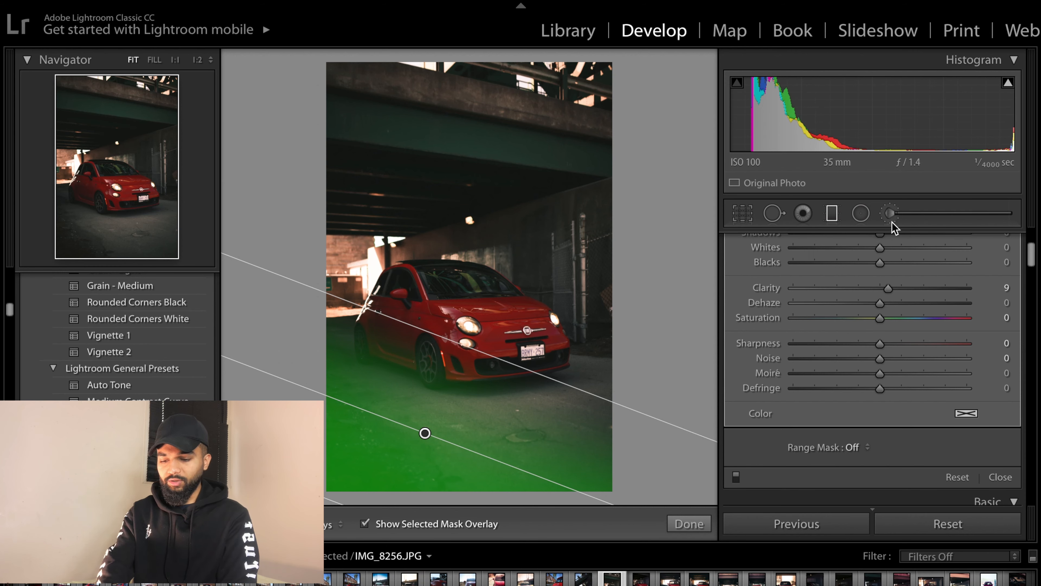
scroll(895, 349, up, 5)
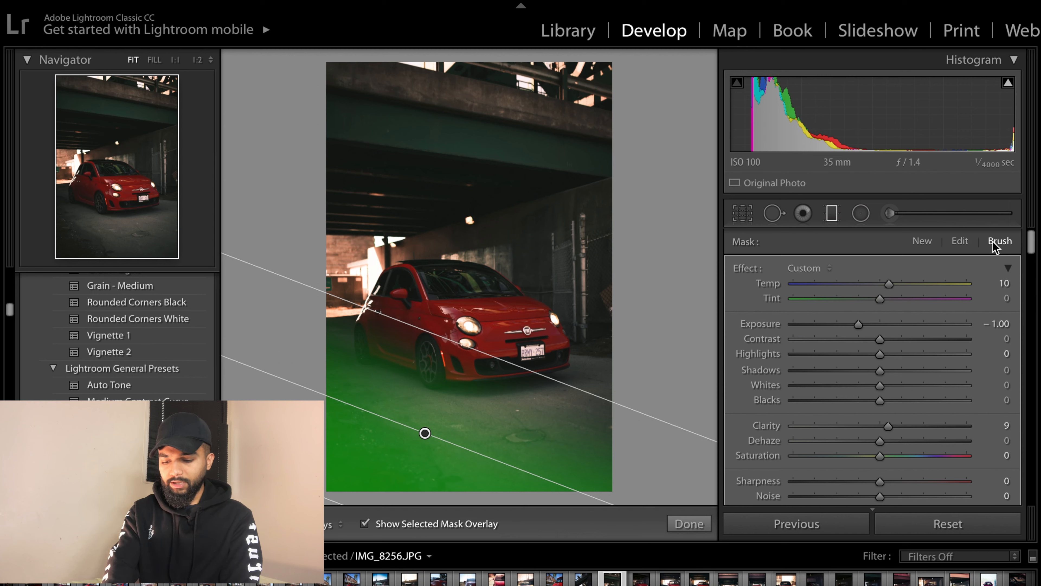
click(1000, 241)
scroll(955, 349, down, 4)
click(959, 412)
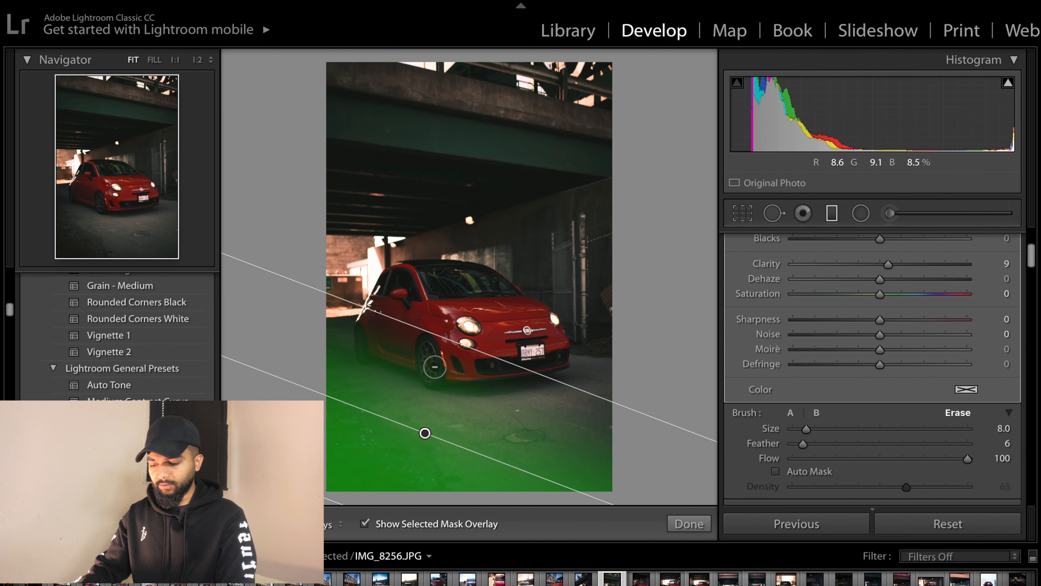
mouse_move(441, 373)
mouse_down()
mouse_move(368, 336)
mouse_move(443, 372)
mouse_move(374, 323)
mouse_move(406, 336)
mouse_move(453, 364)
mouse_move(407, 343)
mouse_move(365, 335)
mouse_move(422, 363)
mouse_move(367, 345)
mouse_up()
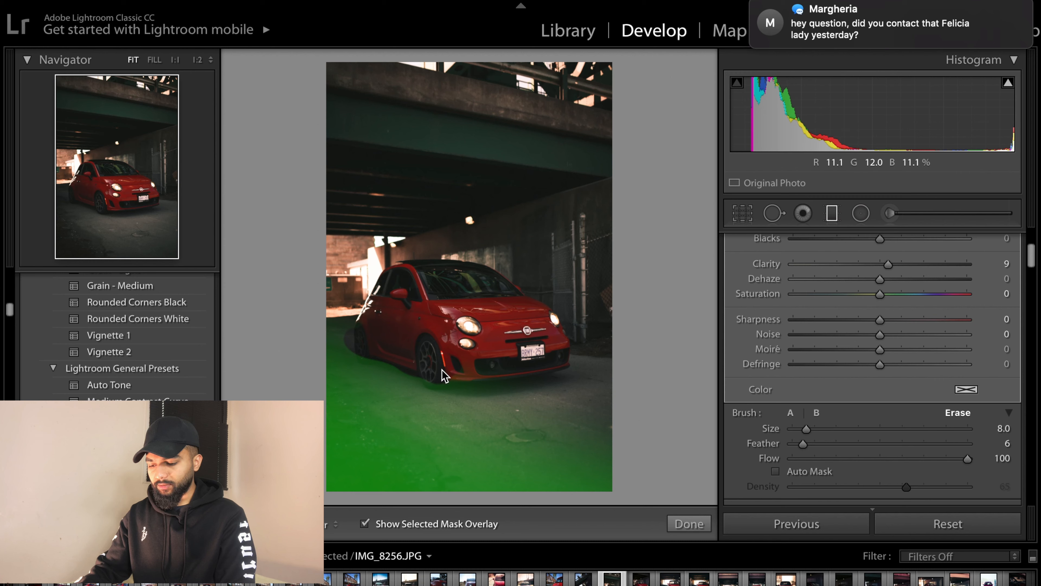
drag(442, 369, 478, 367)
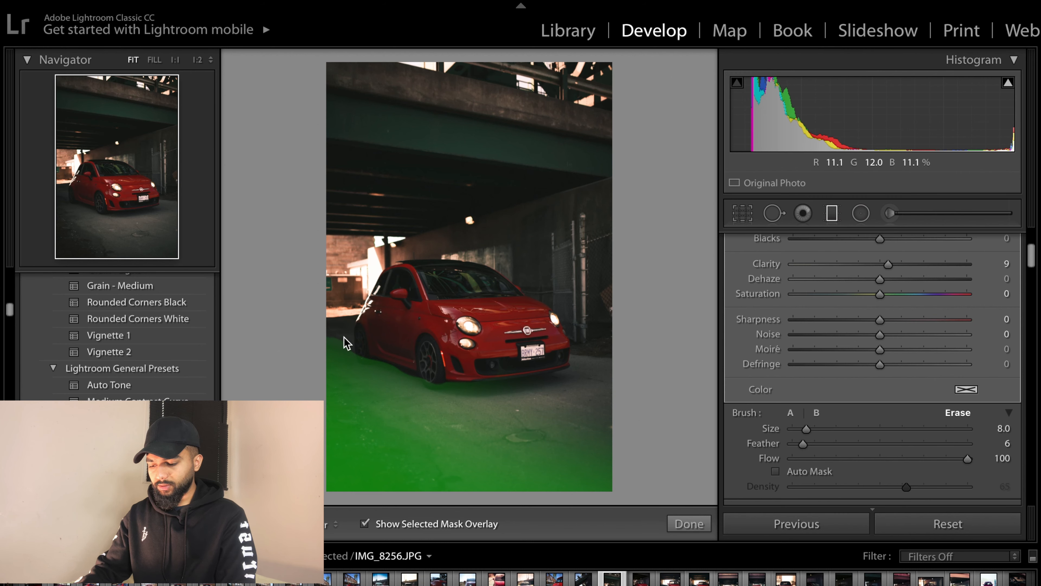
drag(345, 341, 382, 352)
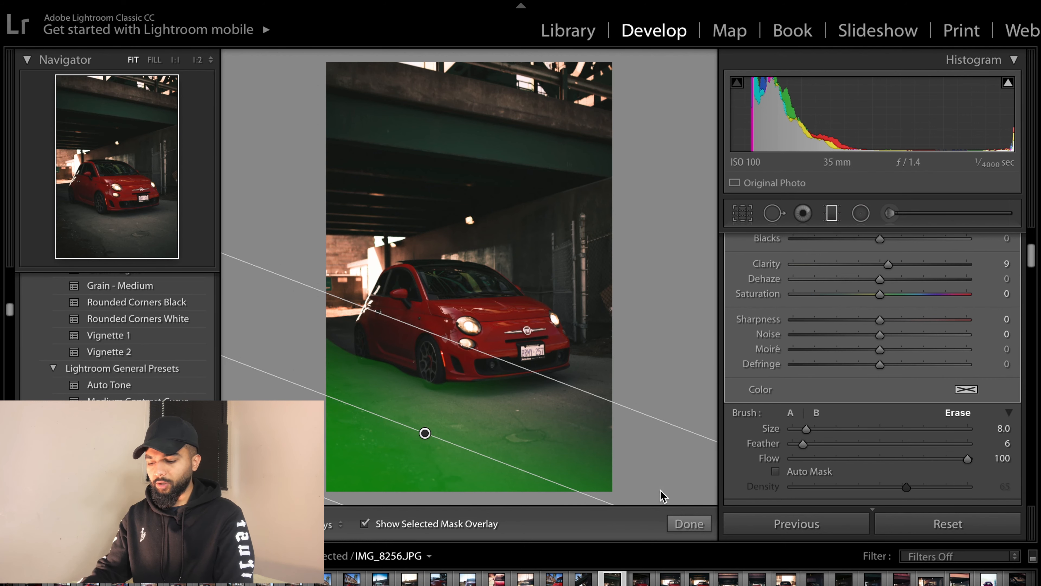
click(689, 524)
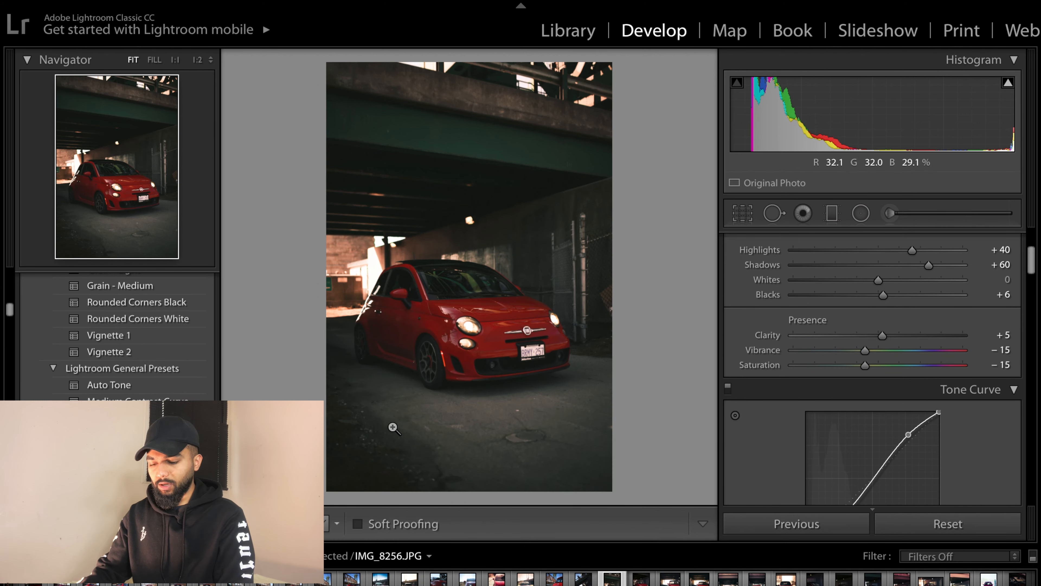
- Reopen the foreground graduated filter and tint it green with hue 121 and saturation 41
scroll(833, 241, up, 4)
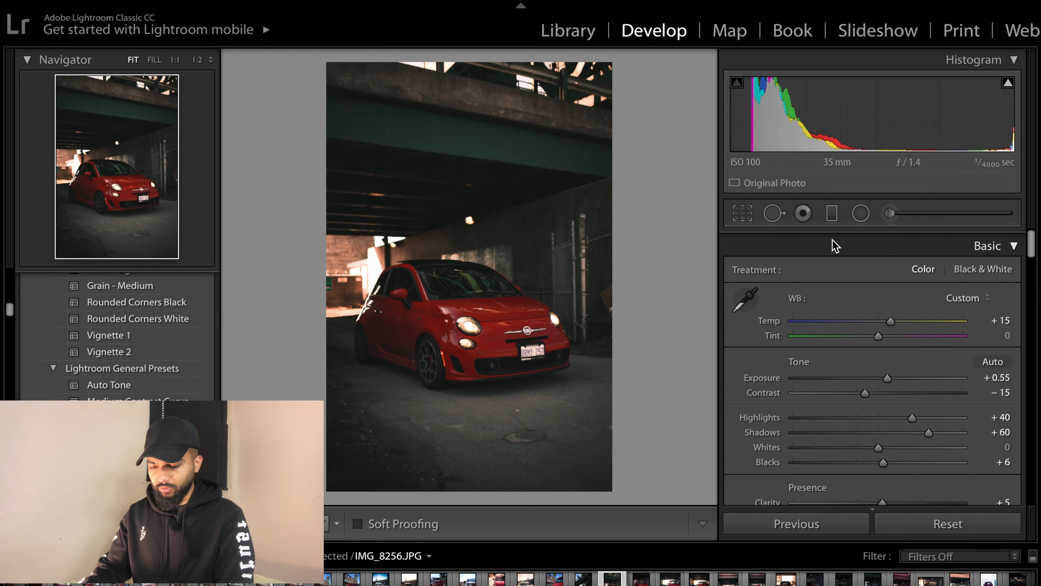
click(832, 213)
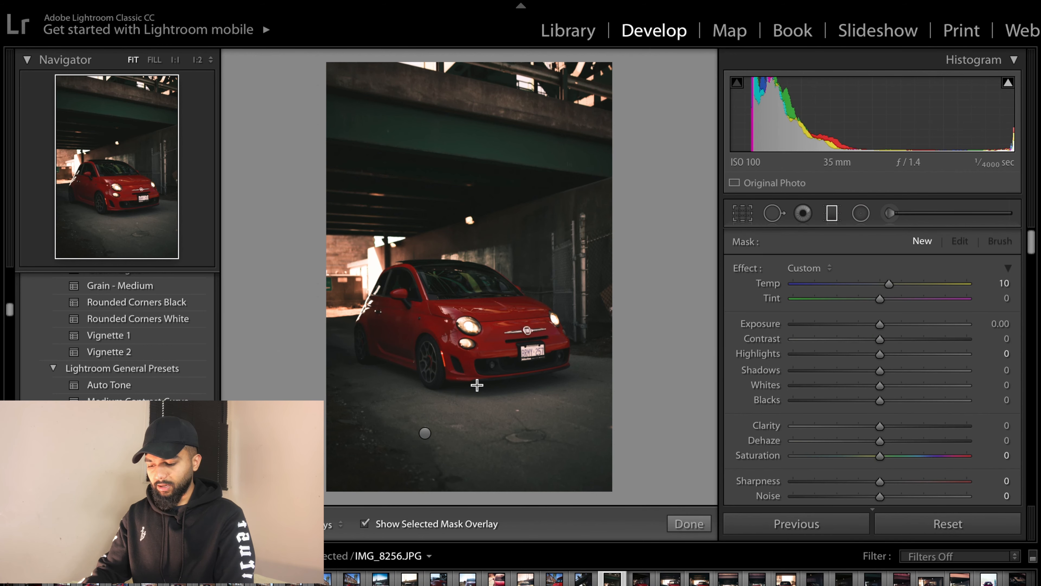
click(425, 433)
drag(880, 425, 887, 426)
scroll(902, 427, down, 3)
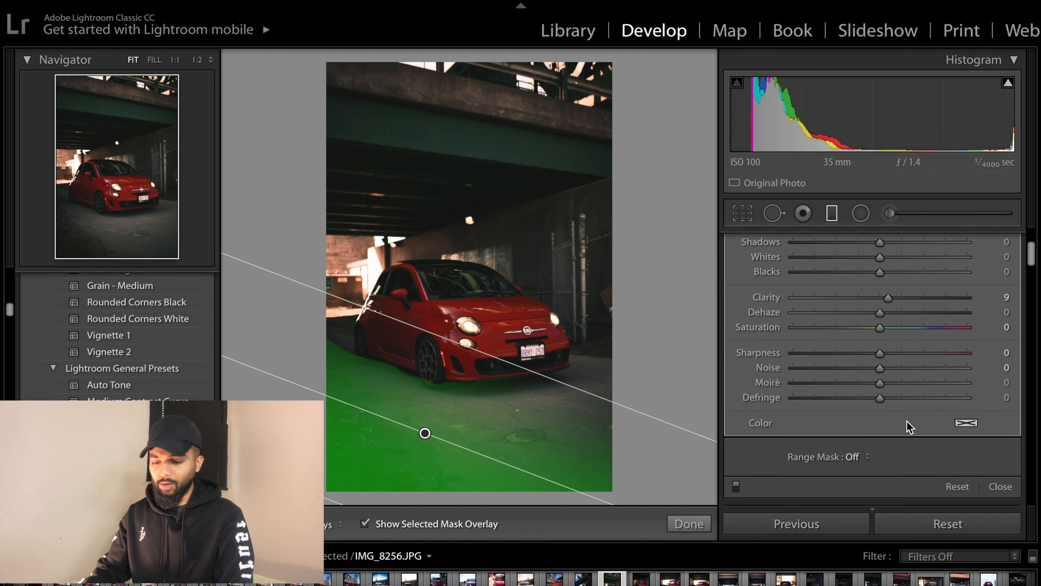
click(966, 423)
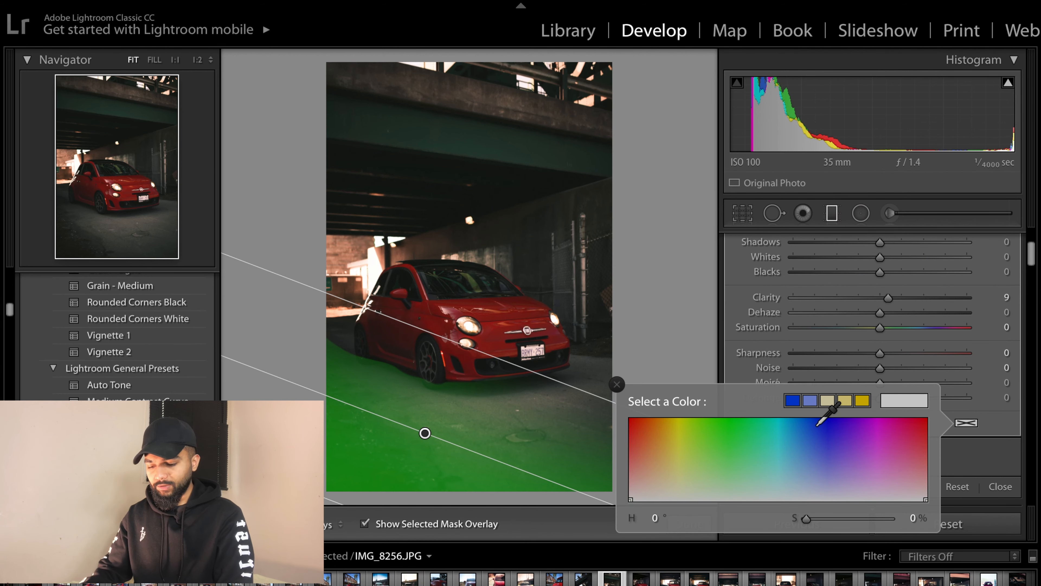
click(728, 466)
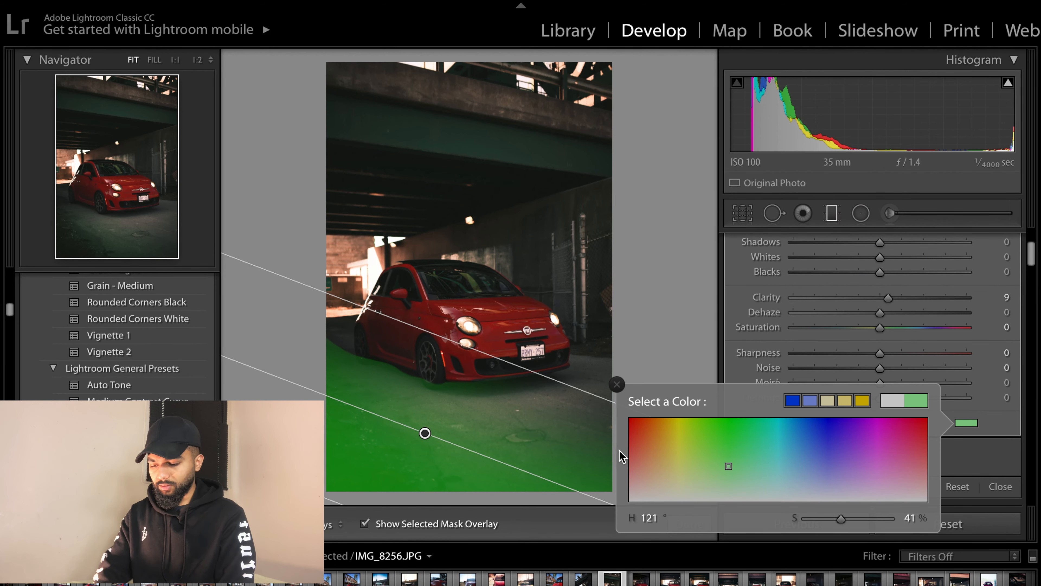
key(Return)
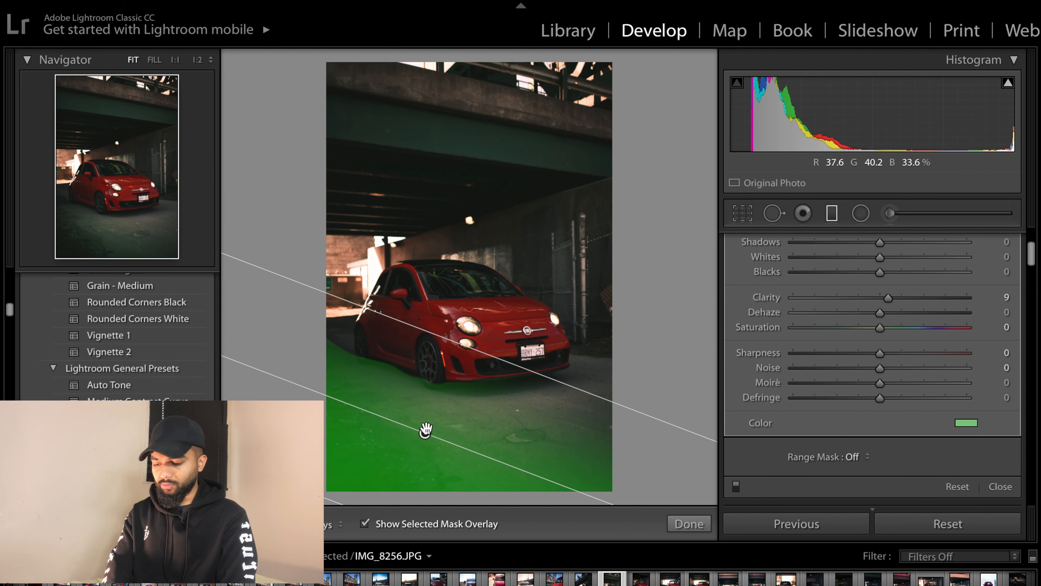
- Change the foreground filter's tint colour to hue 129, saturation 72 and close the filter tool
key(o)
key(o)
key(o)
key(o)
key(o)
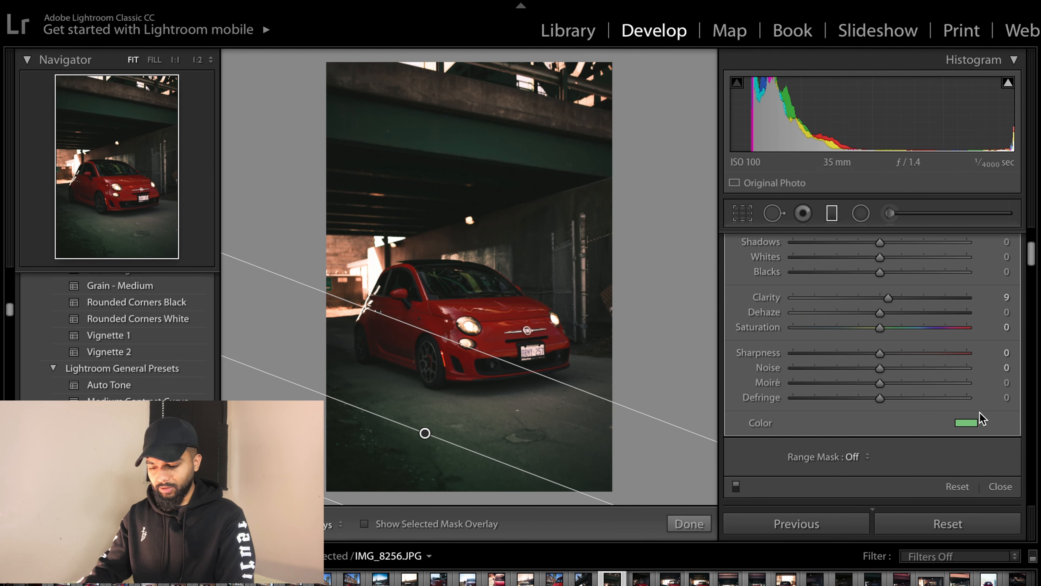
click(975, 427)
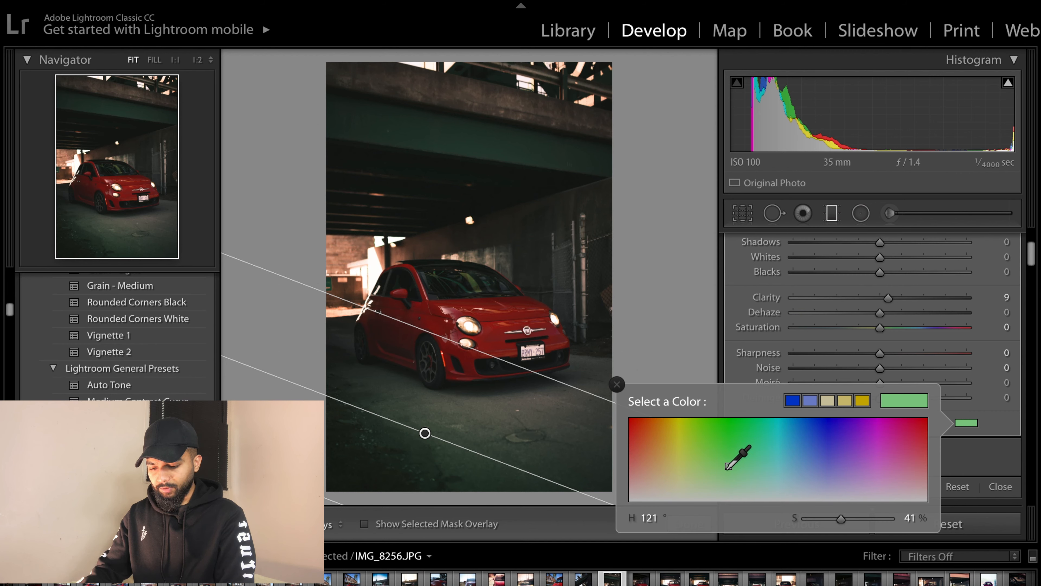
drag(725, 469, 736, 440)
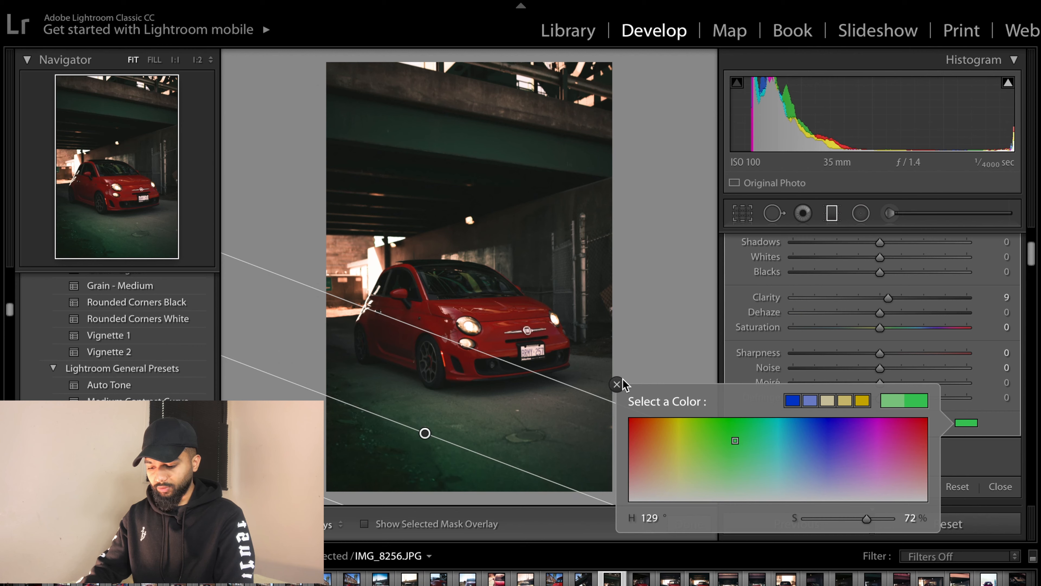
click(617, 384)
click(695, 524)
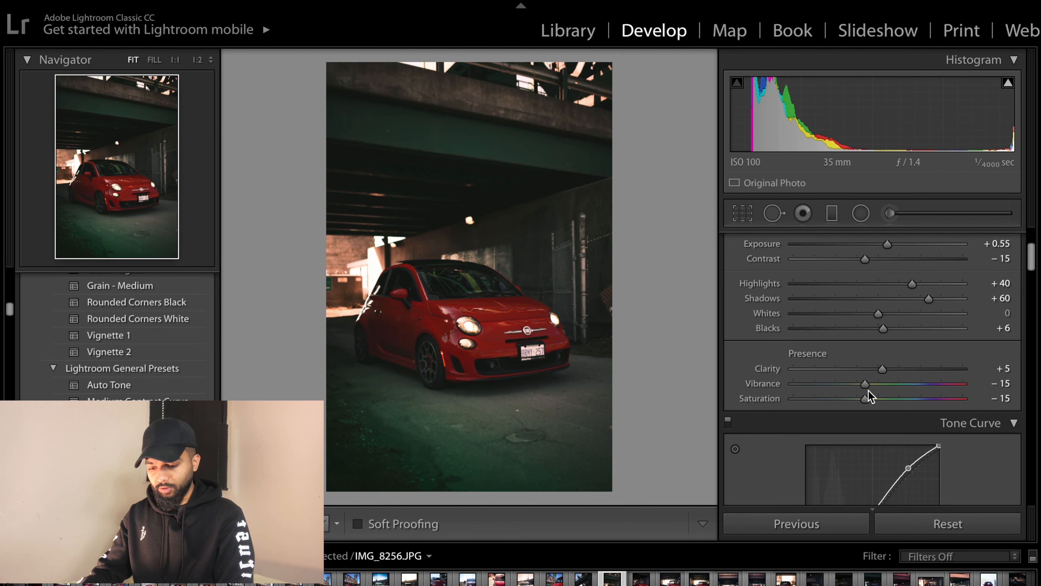
- Reopen the foreground graduated filter and lower its exposure a little further
click(832, 213)
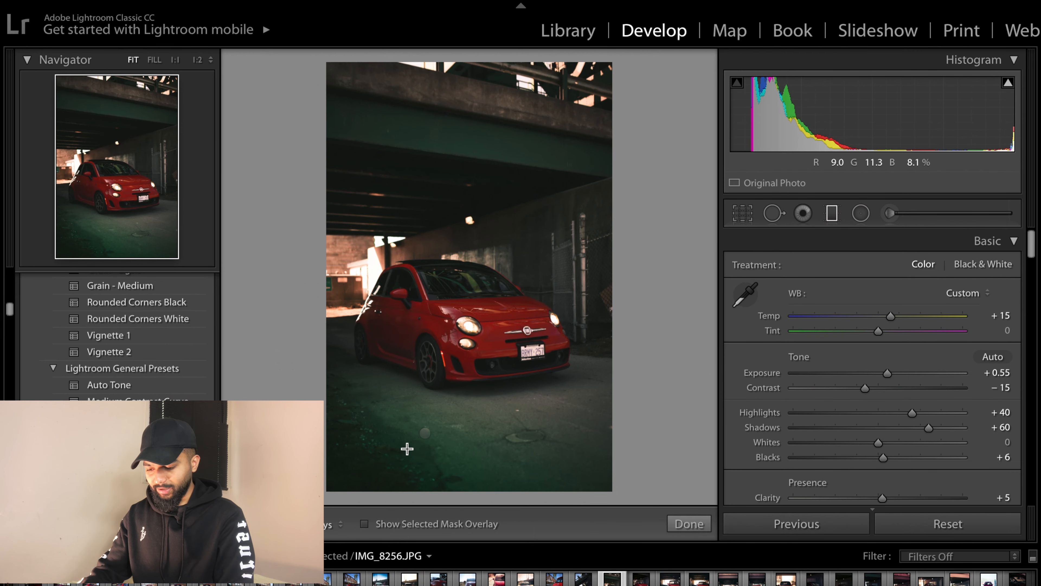
click(424, 433)
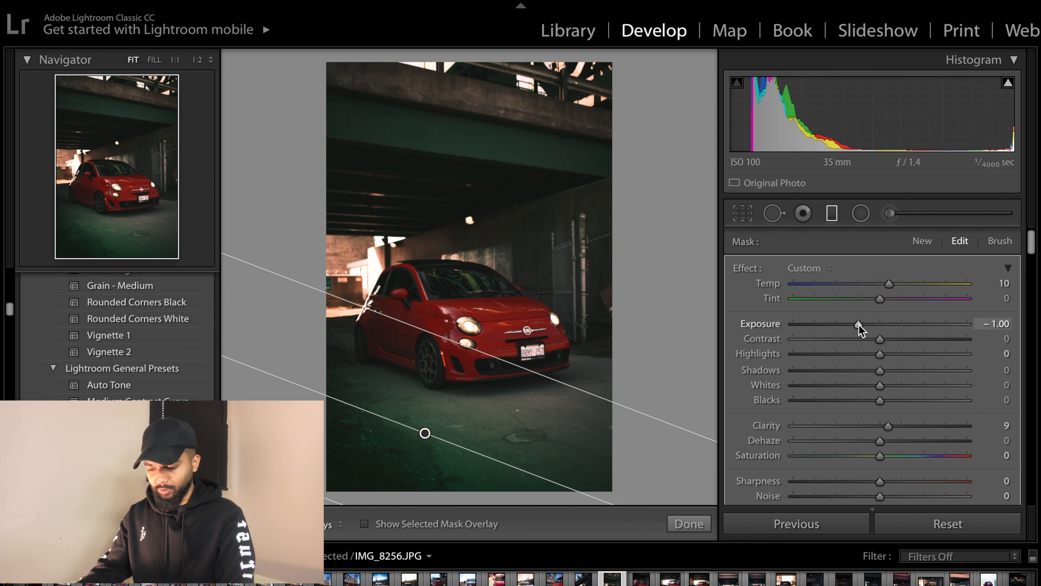
mouse_move(858, 324)
mouse_down()
mouse_move(828, 324)
mouse_move(840, 325)
mouse_up()
click(688, 524)
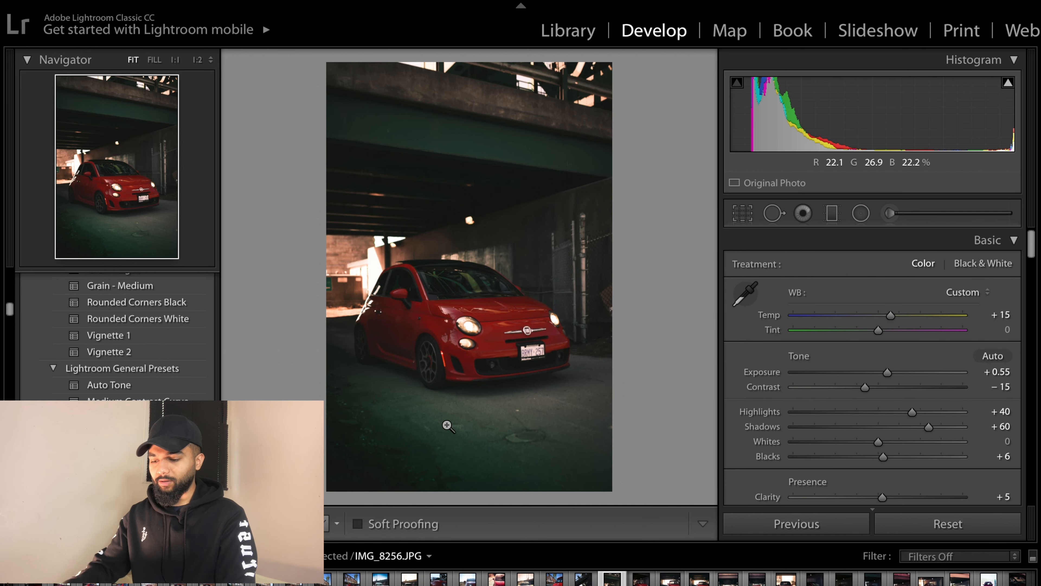
- Switch to the Adjustment Brush and delete the brush pin on the bright opening left of the car
click(832, 214)
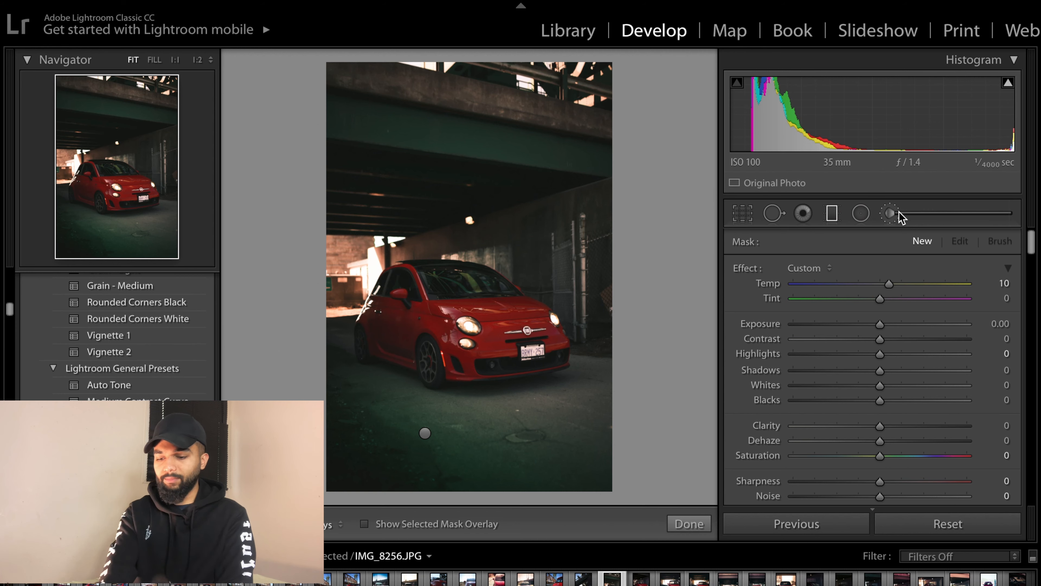
click(890, 214)
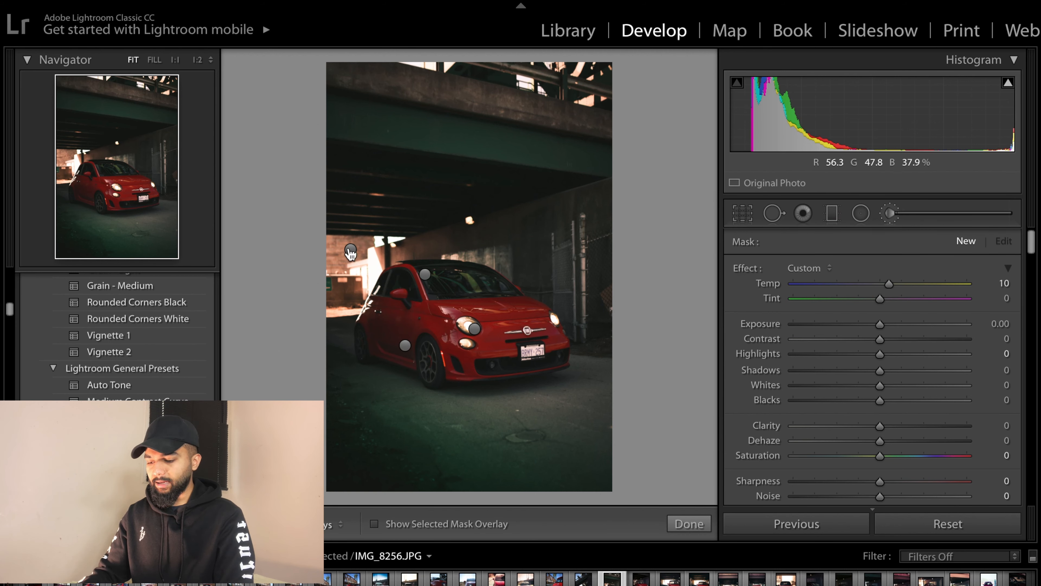
right_click(351, 249)
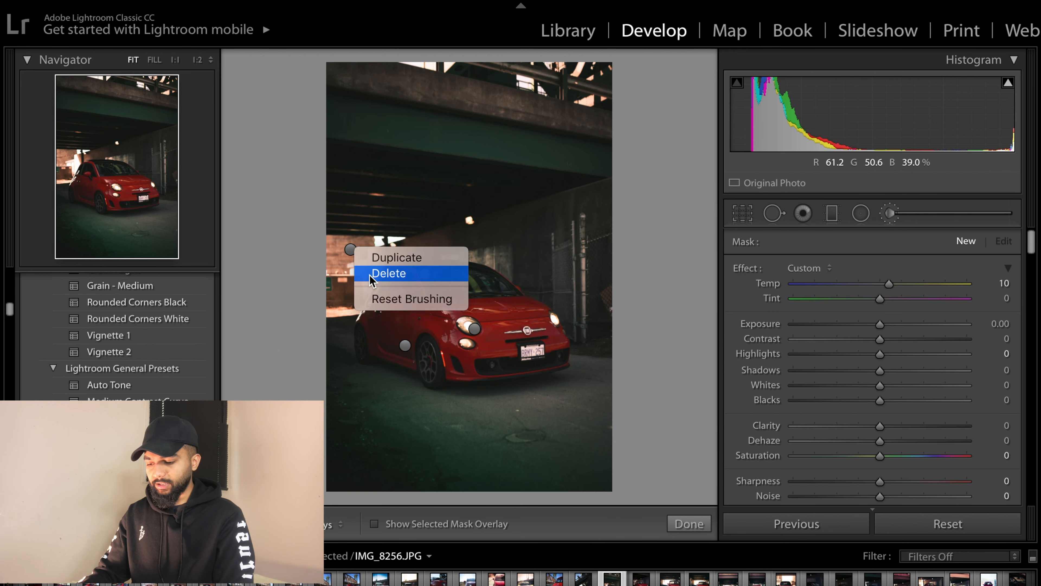
click(388, 272)
- Extend the remaining background brush mask over the bright opening and set its exposure to 1.55 and highlights to 86
key(h)
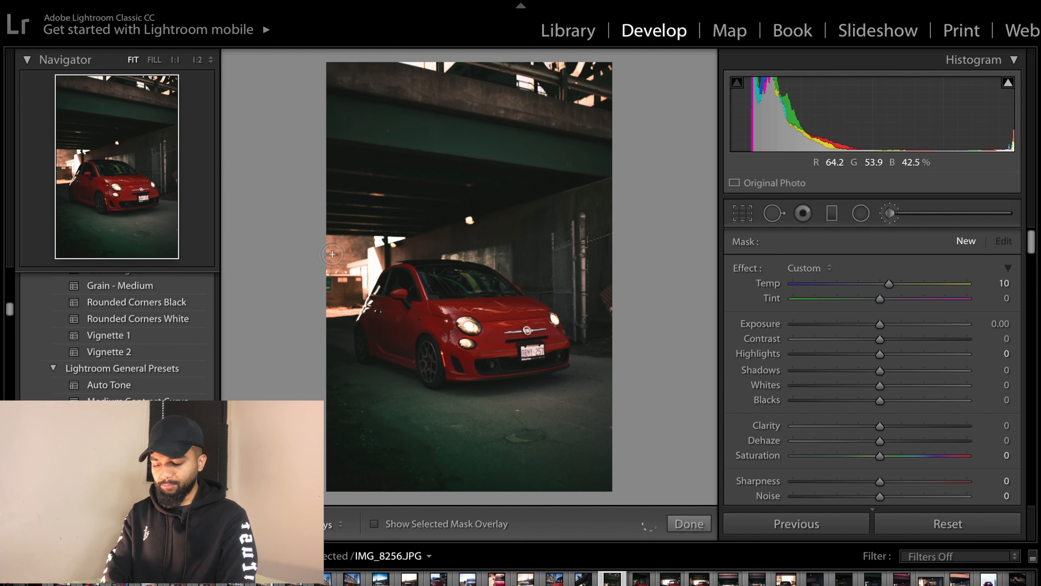
key(h)
key(o)
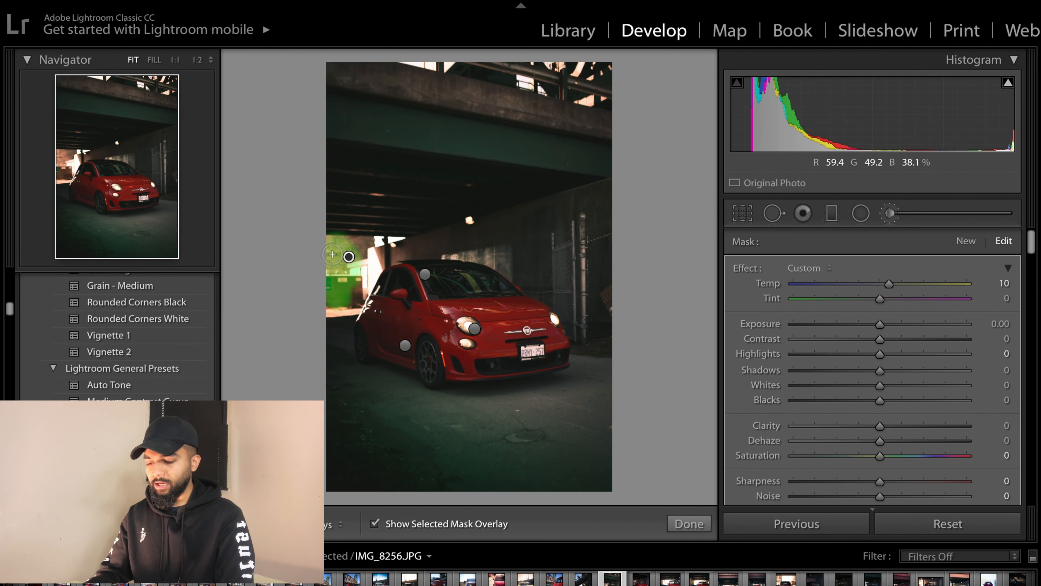
mouse_move(332, 254)
mouse_down()
mouse_move(372, 249)
mouse_move(325, 245)
mouse_move(406, 243)
mouse_move(340, 263)
mouse_move(381, 263)
mouse_move(353, 303)
mouse_move(327, 311)
mouse_move(354, 271)
mouse_move(422, 233)
mouse_move(322, 245)
mouse_move(413, 250)
mouse_move(361, 276)
mouse_move(329, 318)
mouse_move(356, 320)
mouse_up()
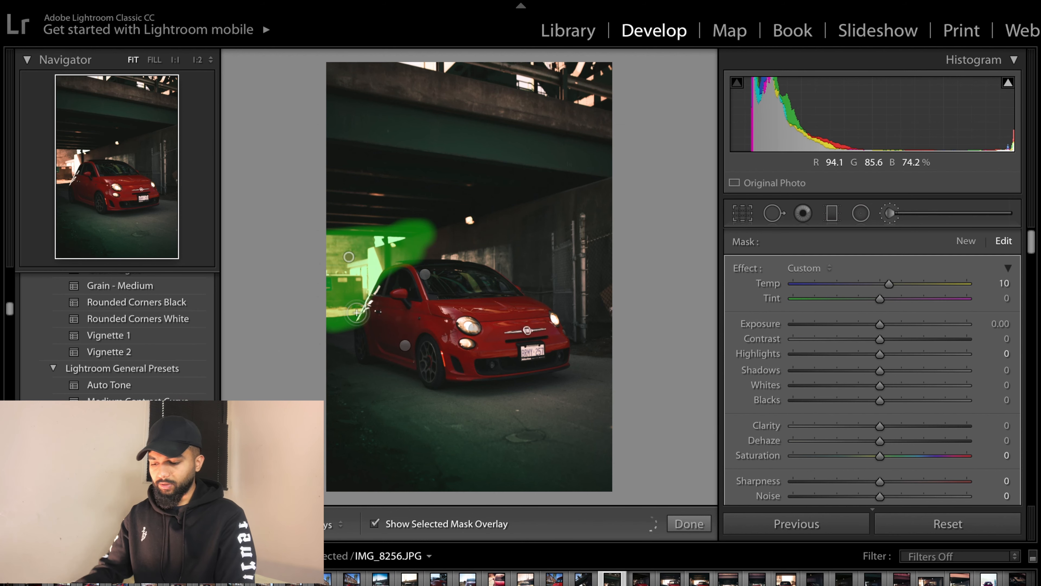
key(o)
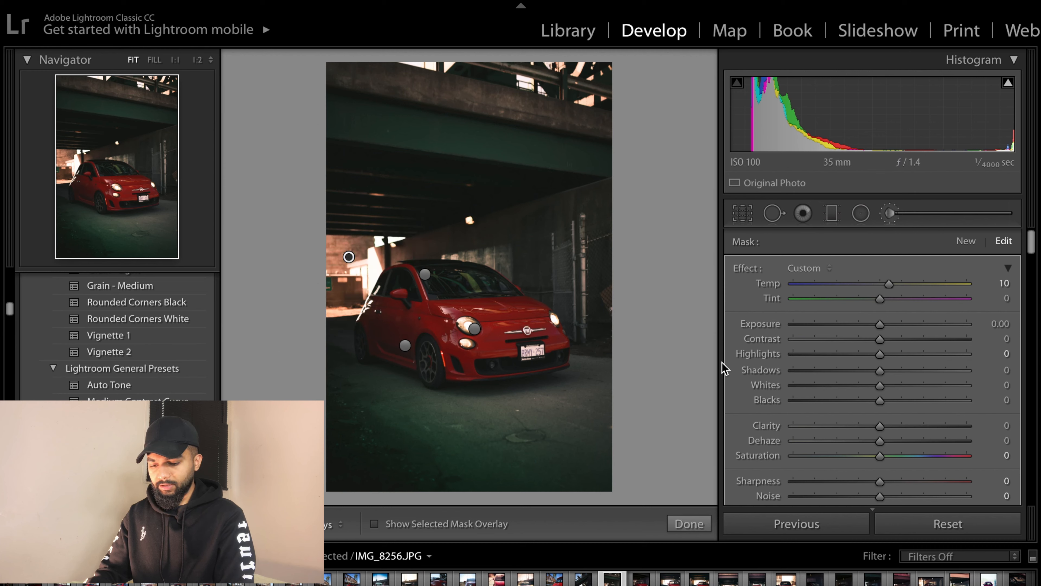
drag(880, 324, 954, 354)
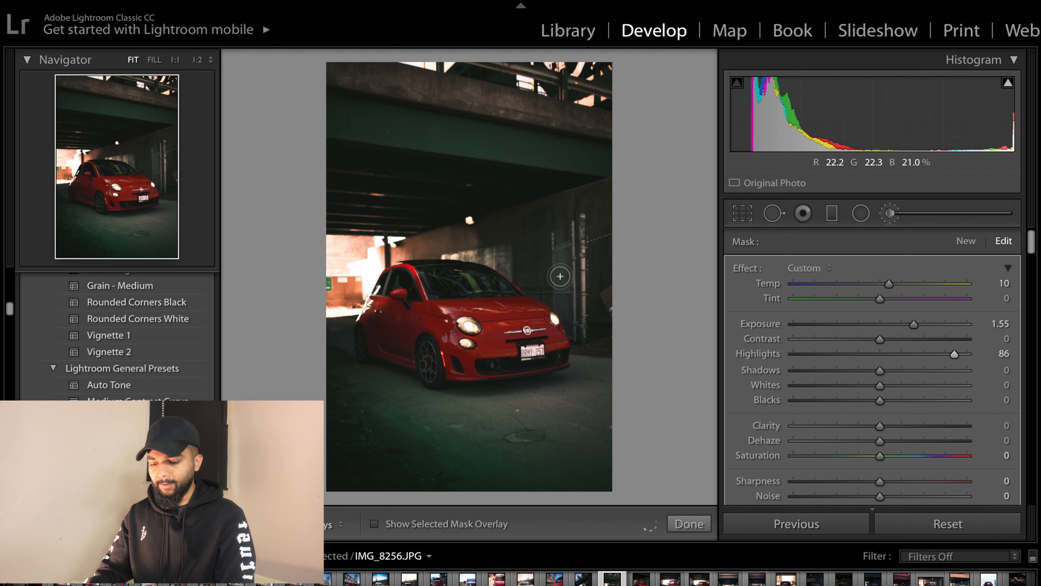
- Tint the background brush orange with hue 20 and saturation 84, then close the brush tool
key(h)
scroll(915, 379, down, 1)
scroll(915, 379, down, 2)
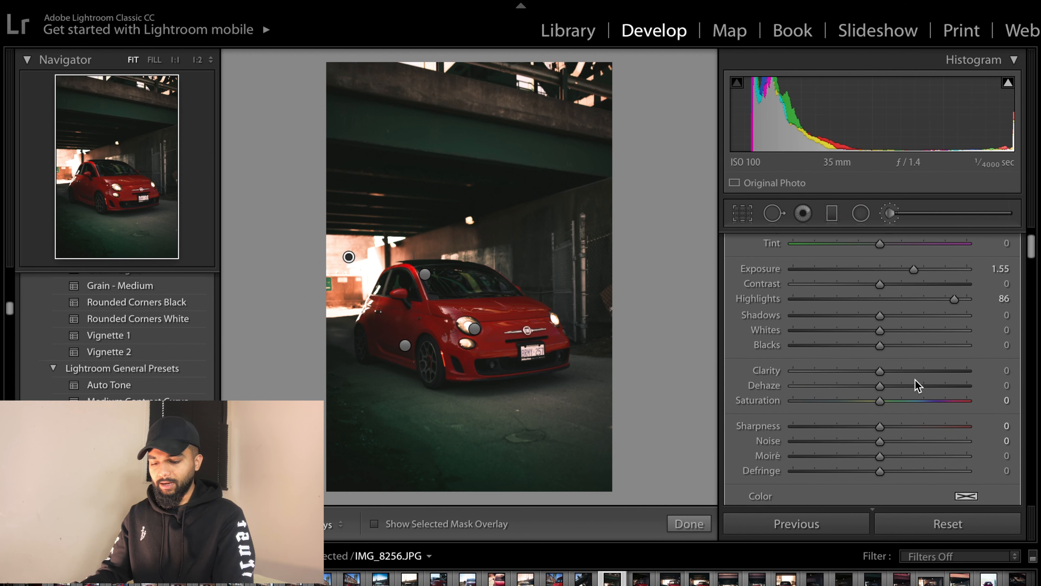
scroll(922, 387, down, 4)
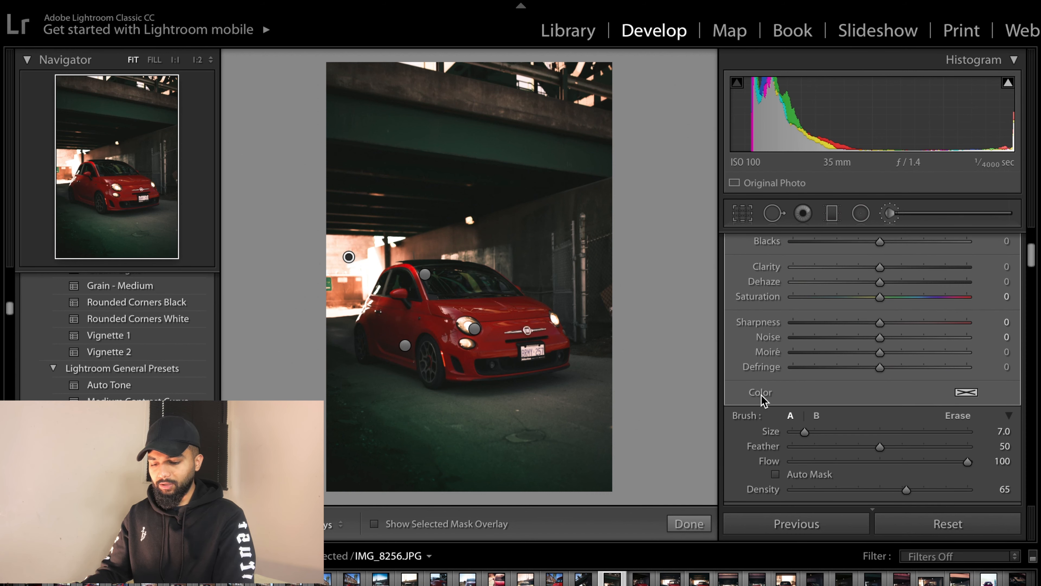
click(966, 393)
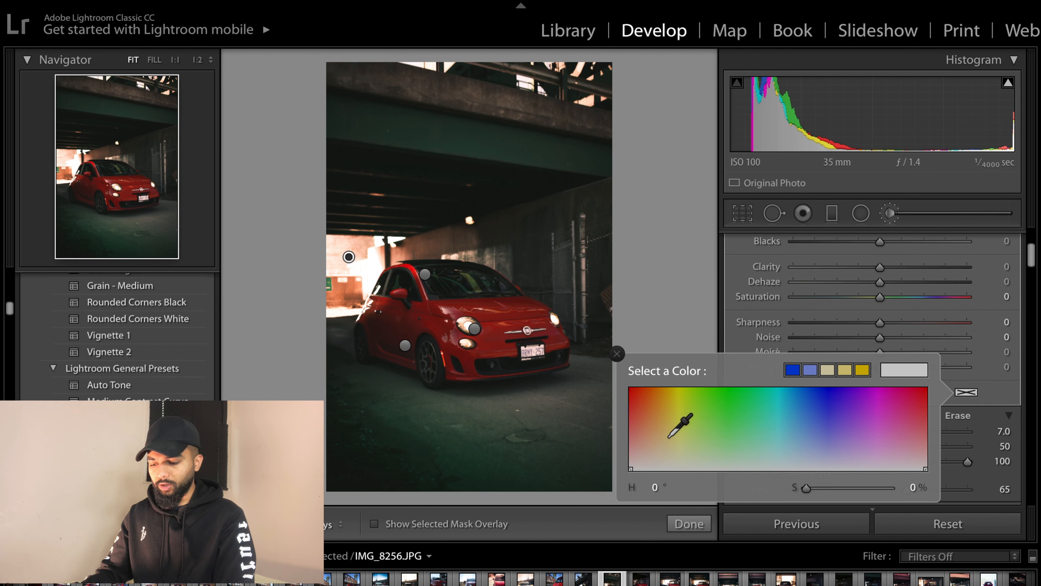
click(654, 437)
mouse_move(655, 437)
mouse_down()
mouse_move(667, 395)
mouse_move(650, 400)
mouse_up()
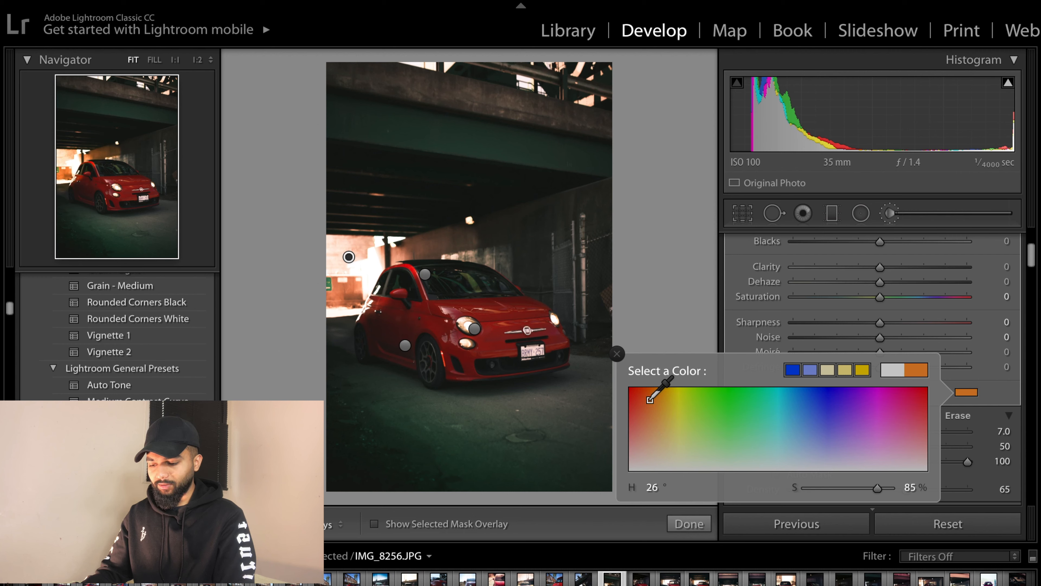
click(617, 354)
click(689, 524)
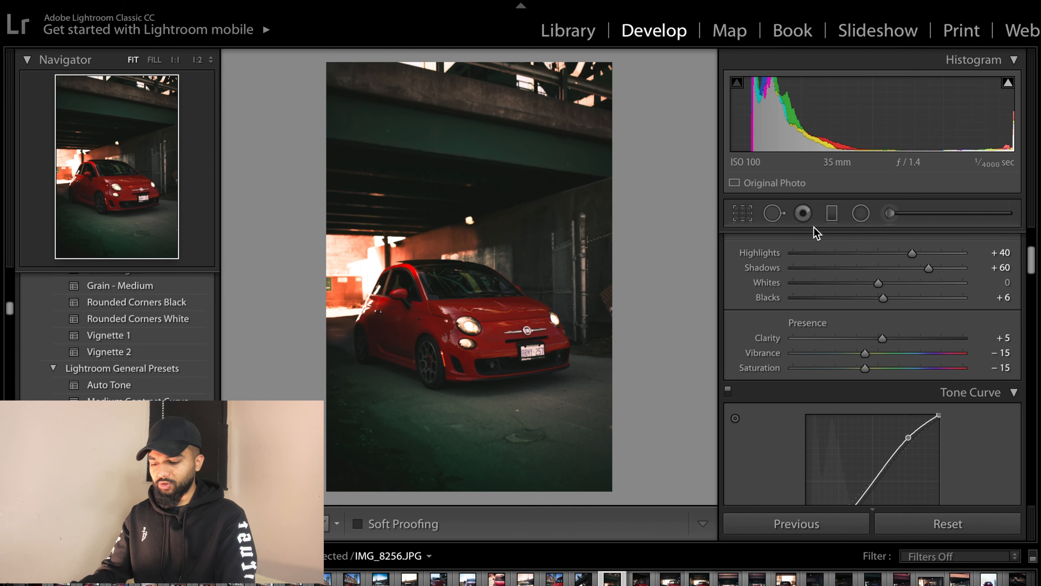
- Add a graduated filter angled across the bridge above the car, move it up over the beams, and set its exposure to 1.80
click(826, 220)
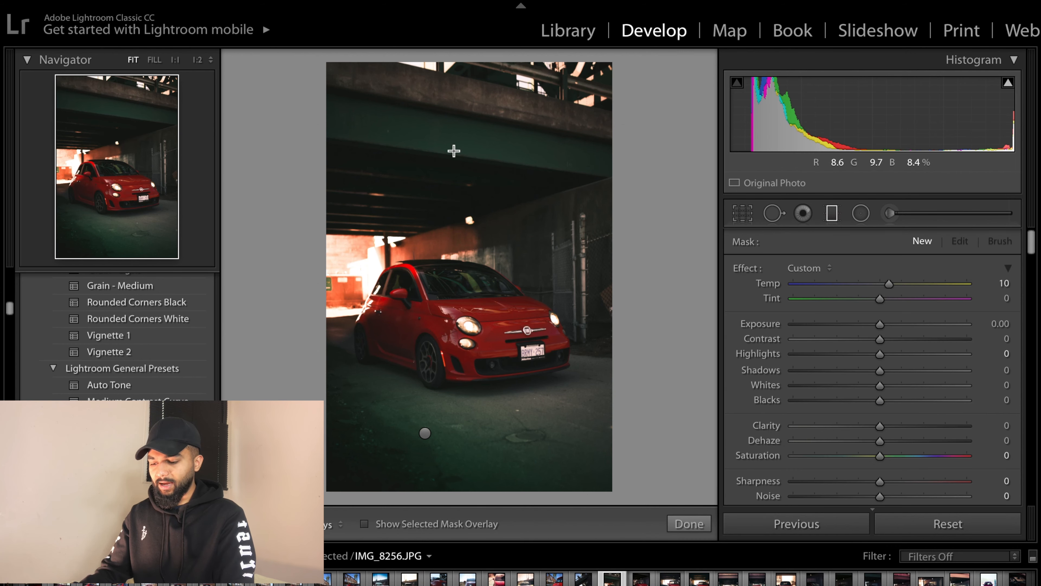
mouse_move(533, 172)
mouse_down()
mouse_move(444, 201)
mouse_move(425, 233)
mouse_move(475, 262)
mouse_move(468, 305)
mouse_up()
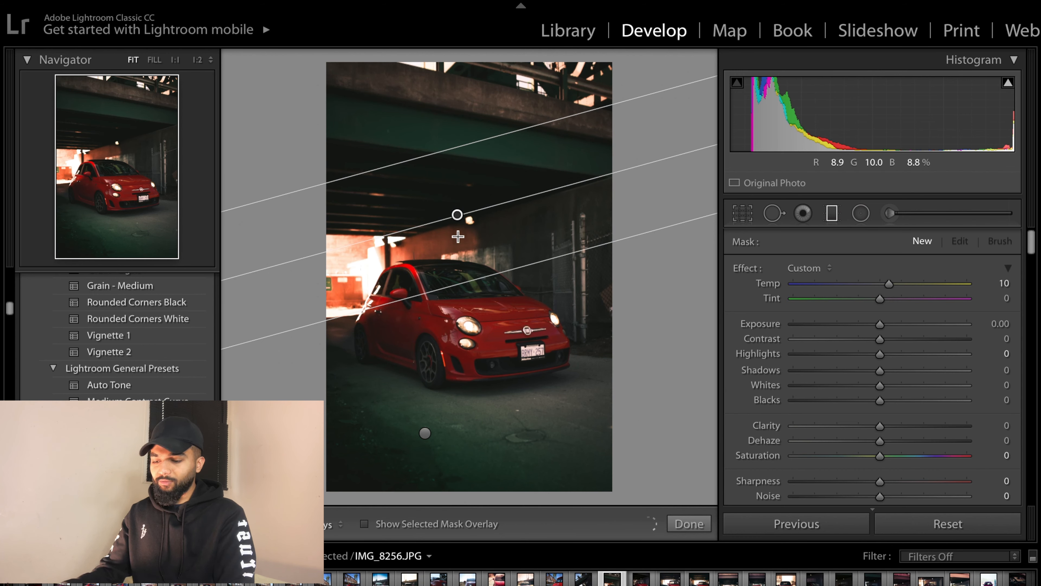
drag(458, 236, 436, 176)
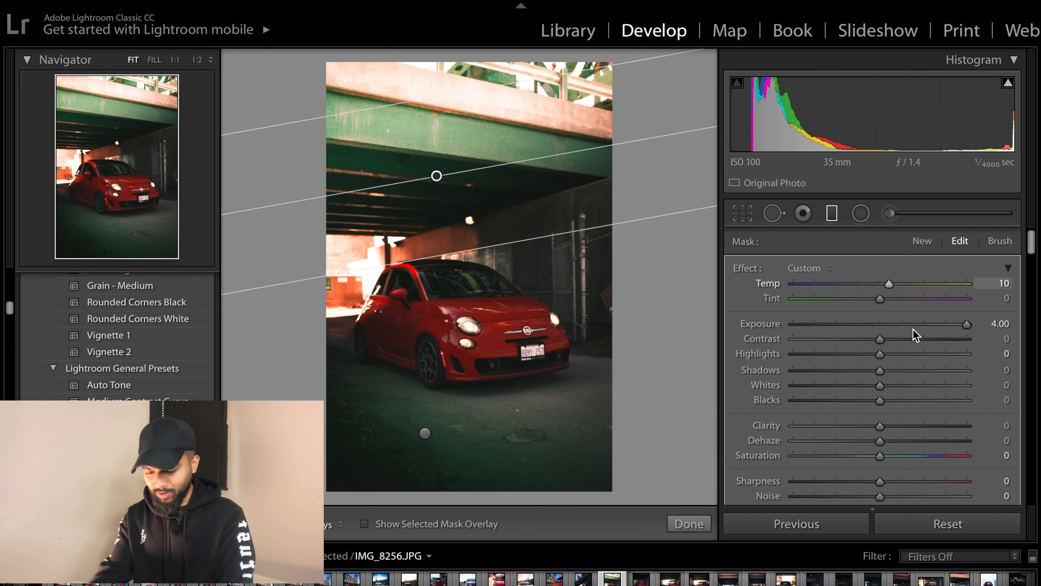
drag(968, 328, 921, 324)
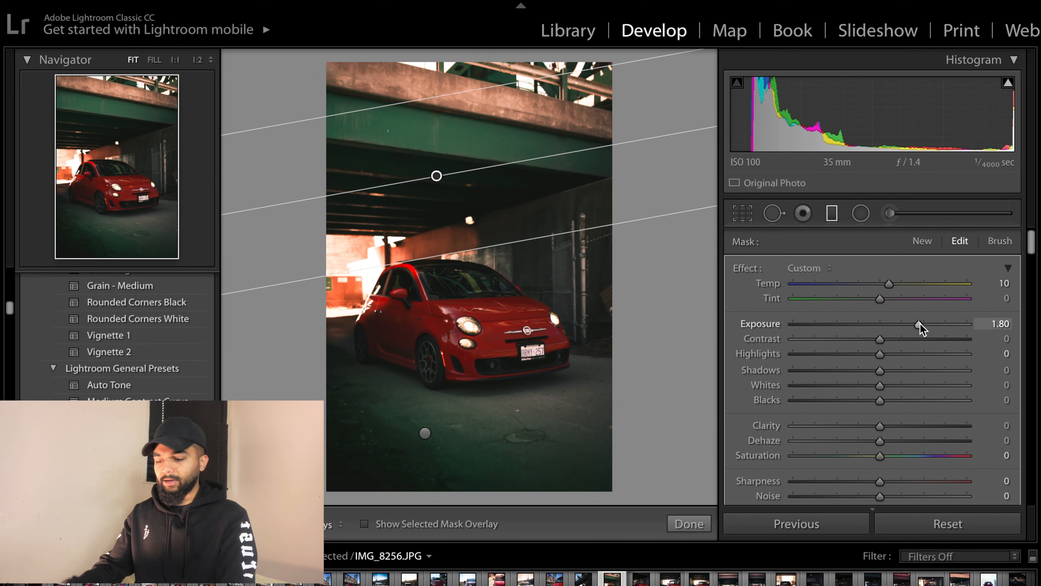
- Tint the graduated filter red with hue 1 and saturation 87, shift it slightly lower, and close the filter tool
scroll(955, 383, down, 2)
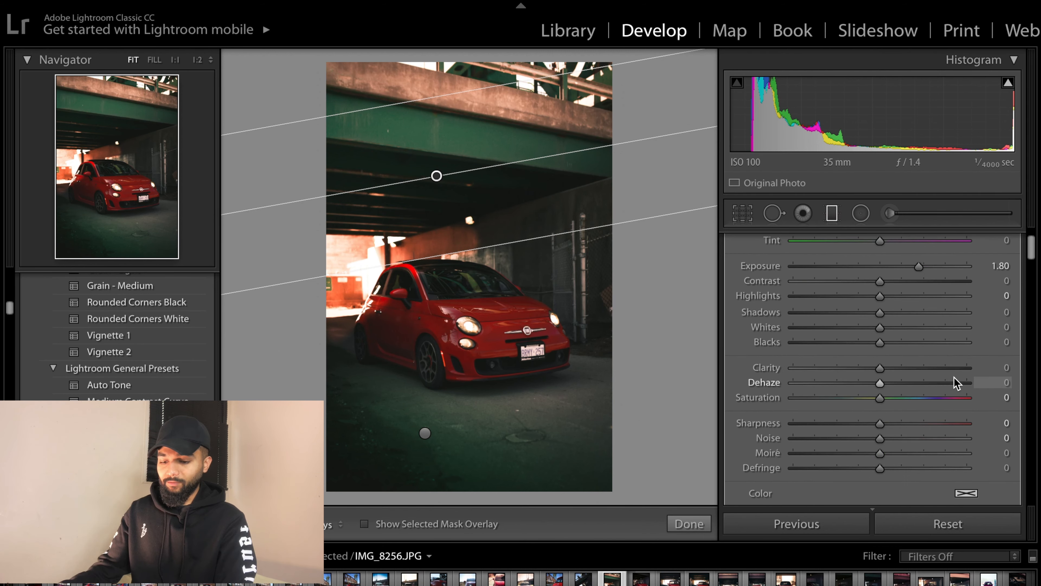
scroll(955, 382, down, 1)
click(967, 485)
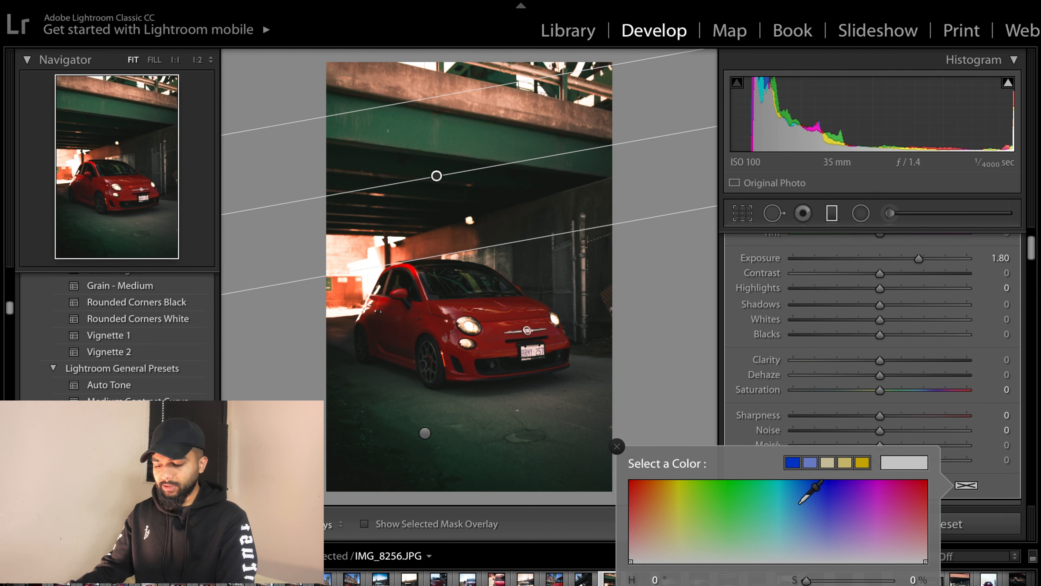
click(632, 507)
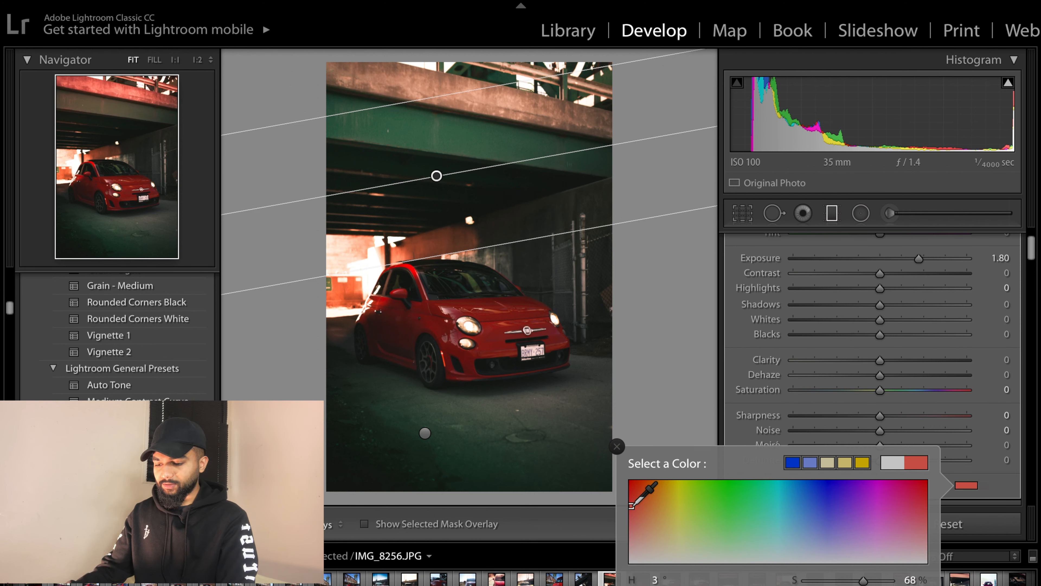
drag(632, 506, 628, 493)
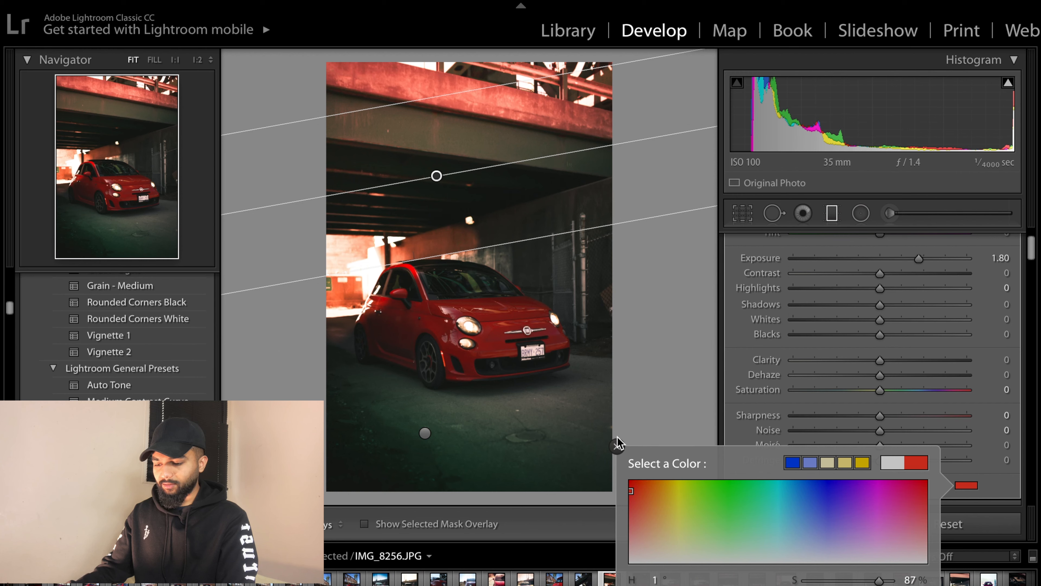
click(617, 446)
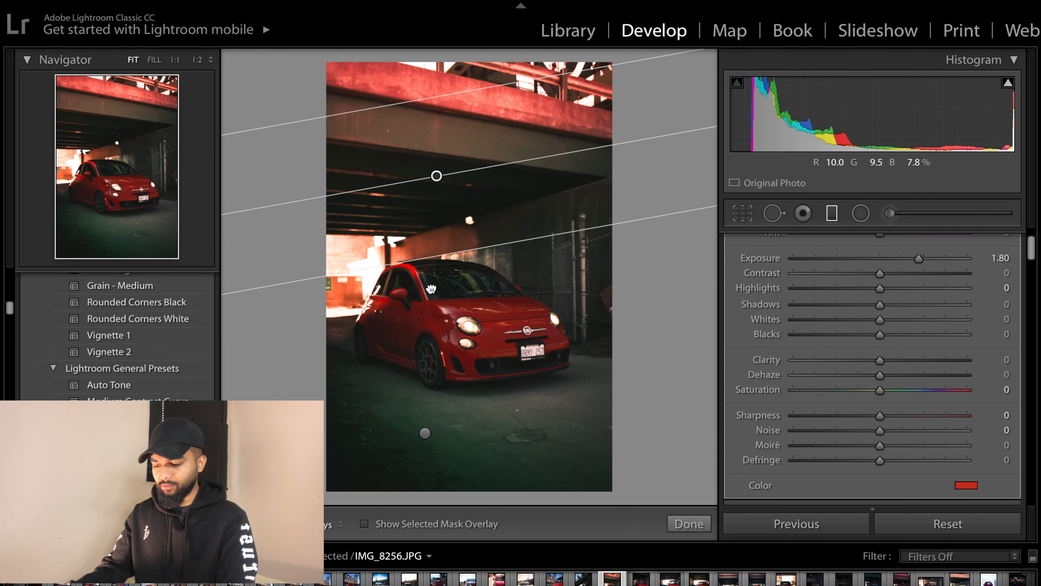
drag(431, 288, 438, 313)
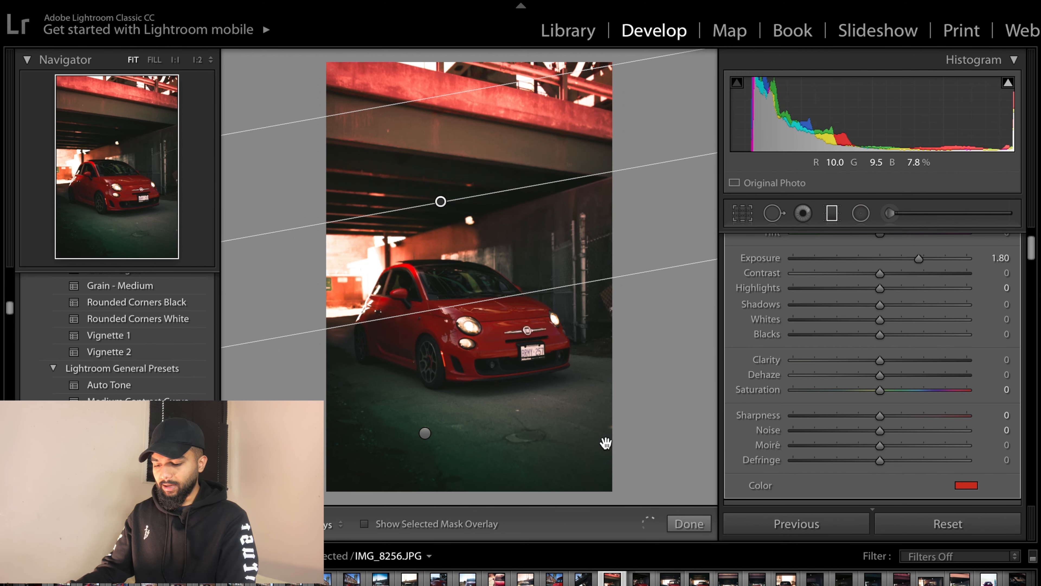
click(682, 525)
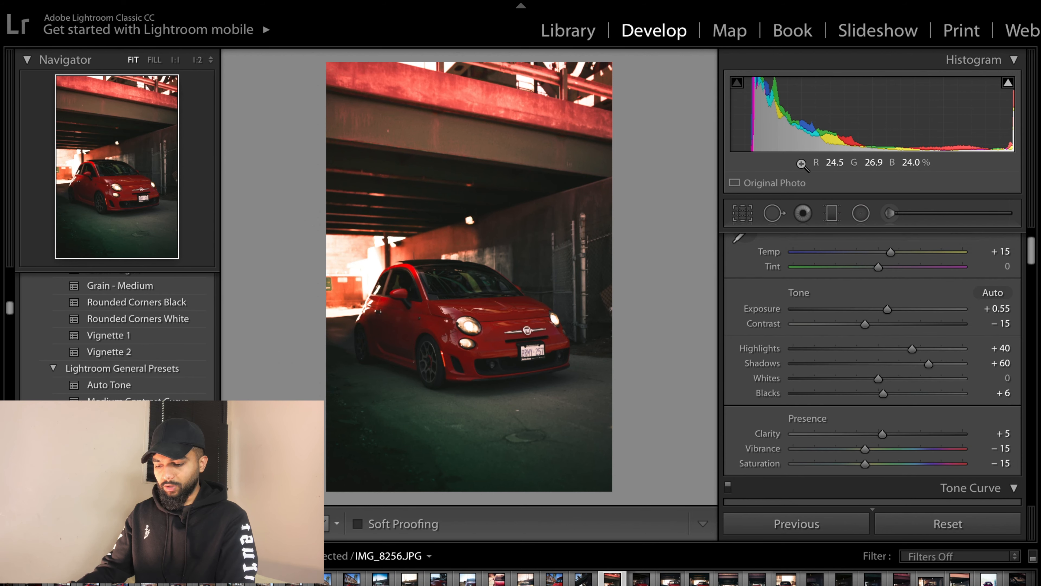
- Reopen the background brush pin and change its colour tint to yellow with hue 60 and saturation 75, then close the brush
click(889, 213)
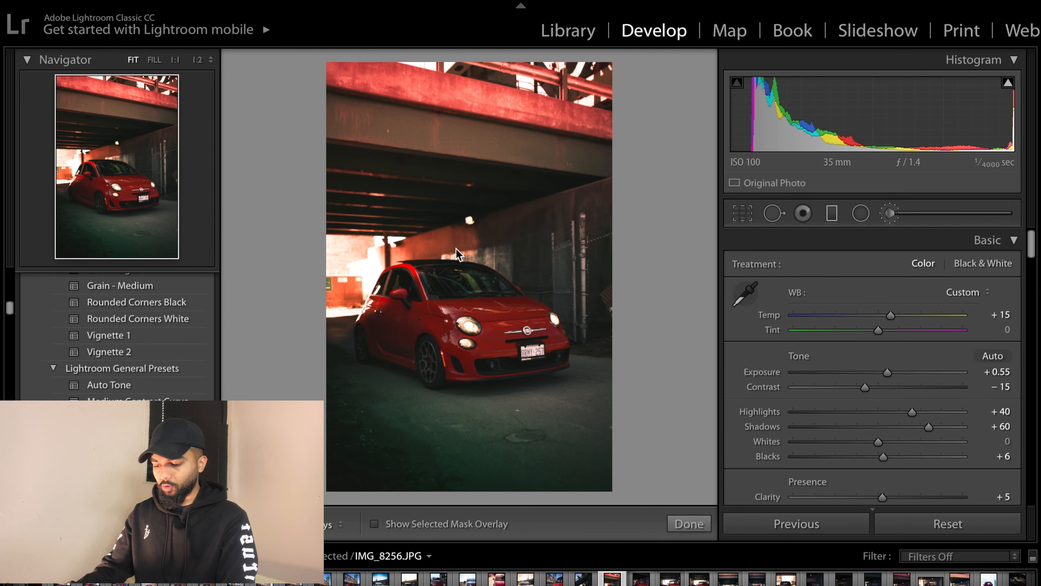
click(349, 256)
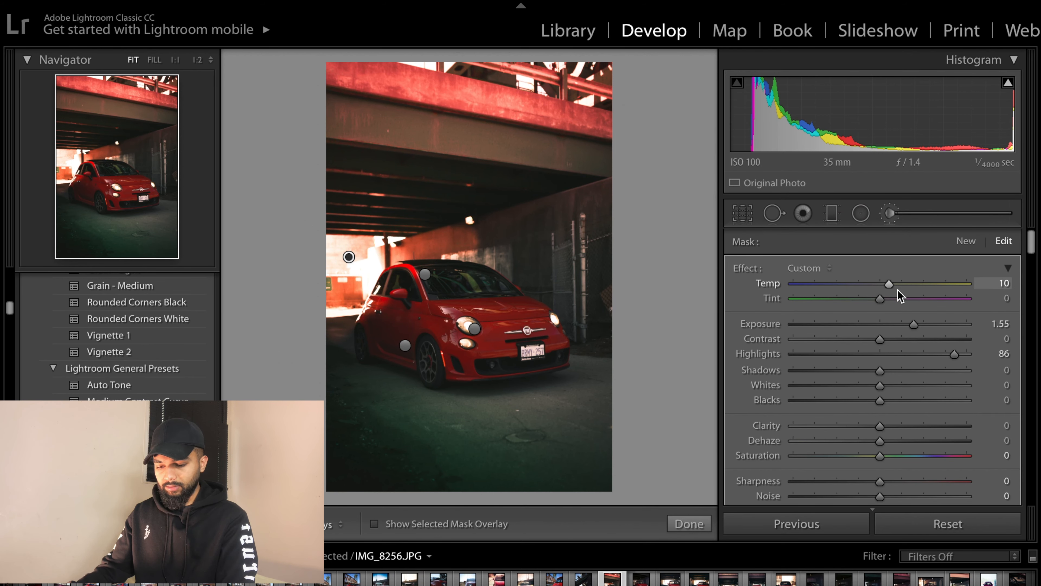
scroll(906, 375, down, 3)
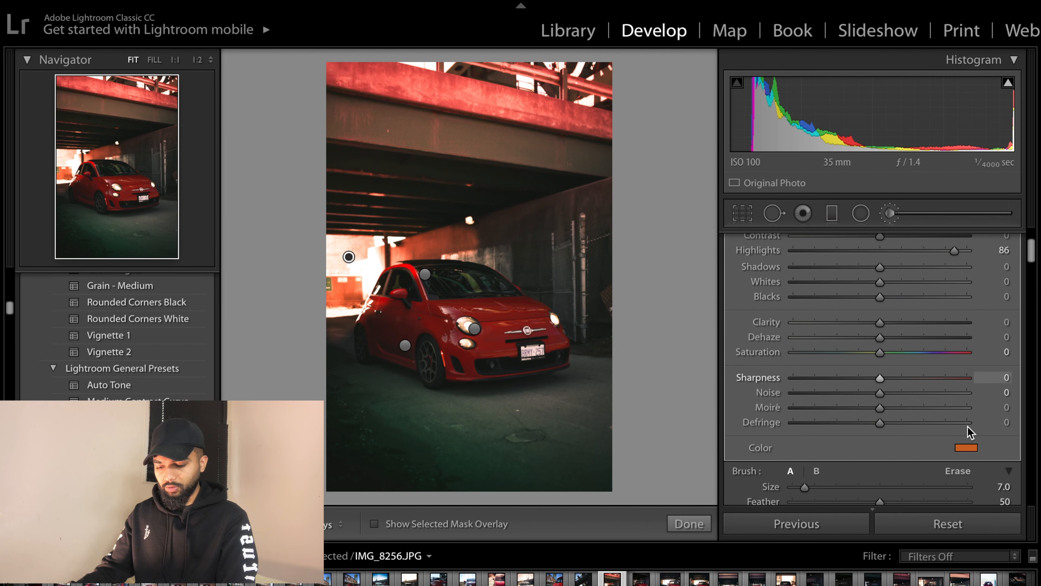
click(966, 448)
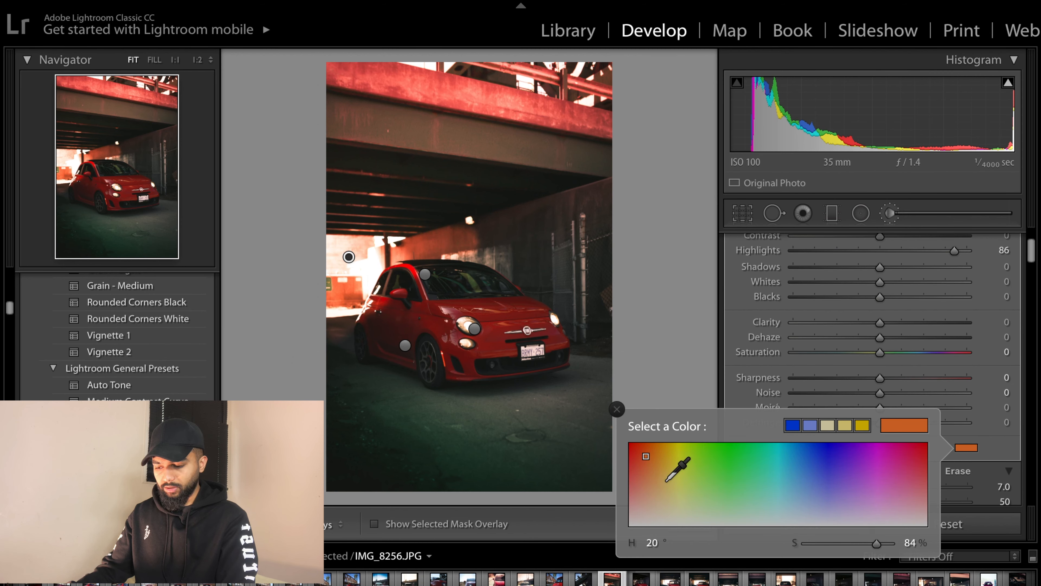
click(677, 478)
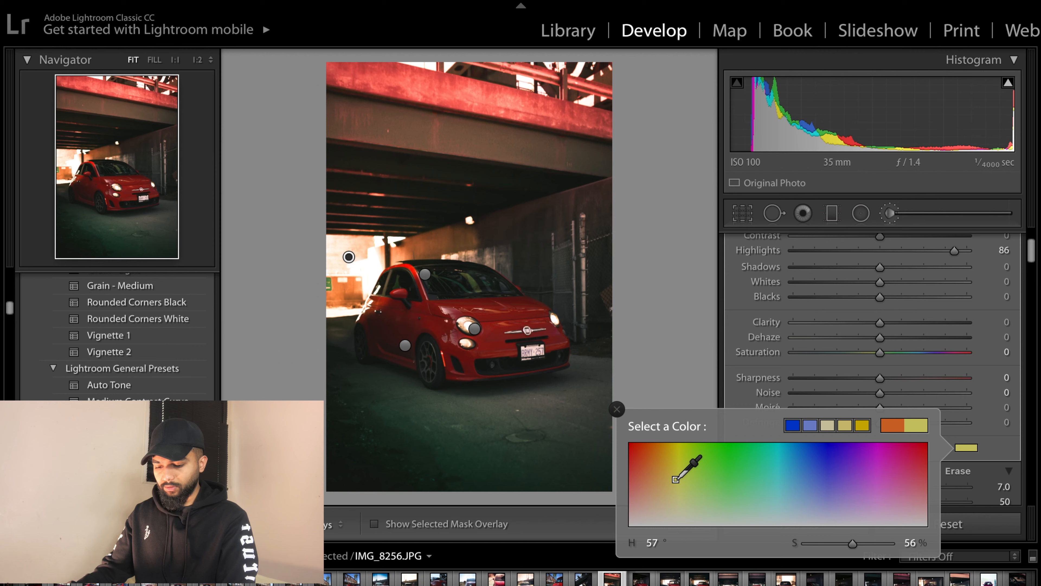
drag(675, 479, 676, 460)
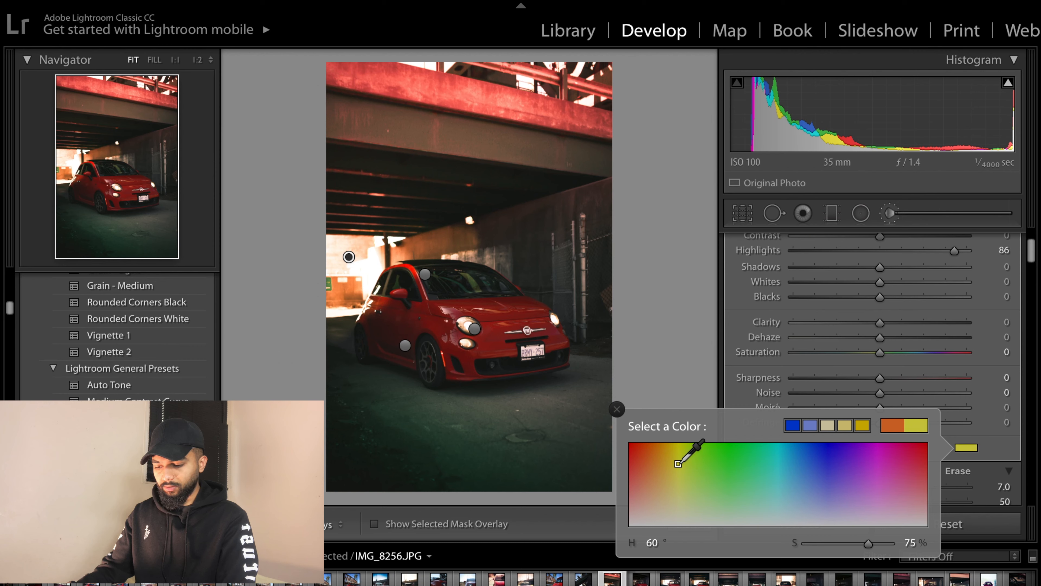
click(617, 411)
click(674, 519)
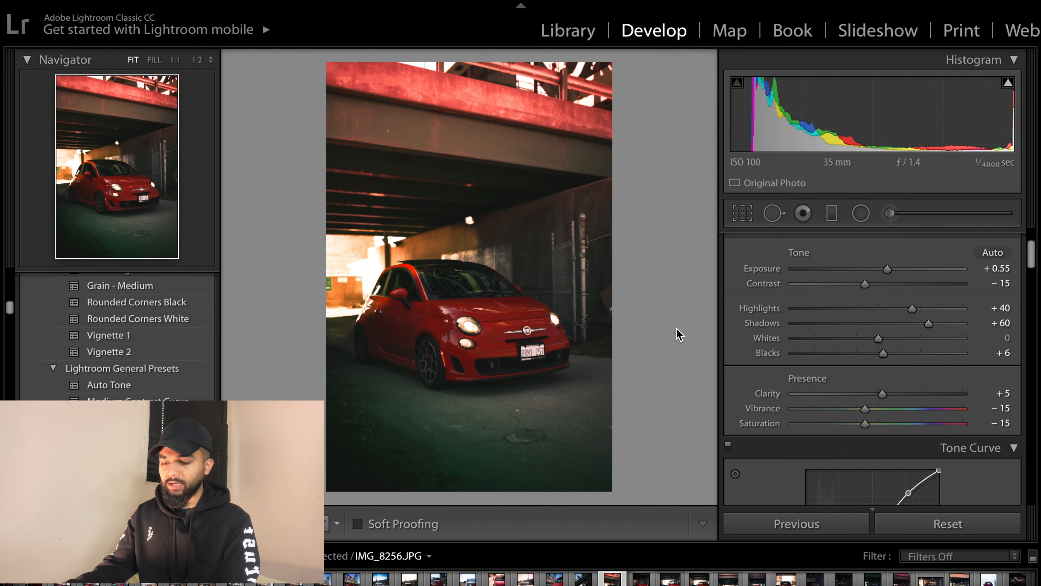
click(746, 221)
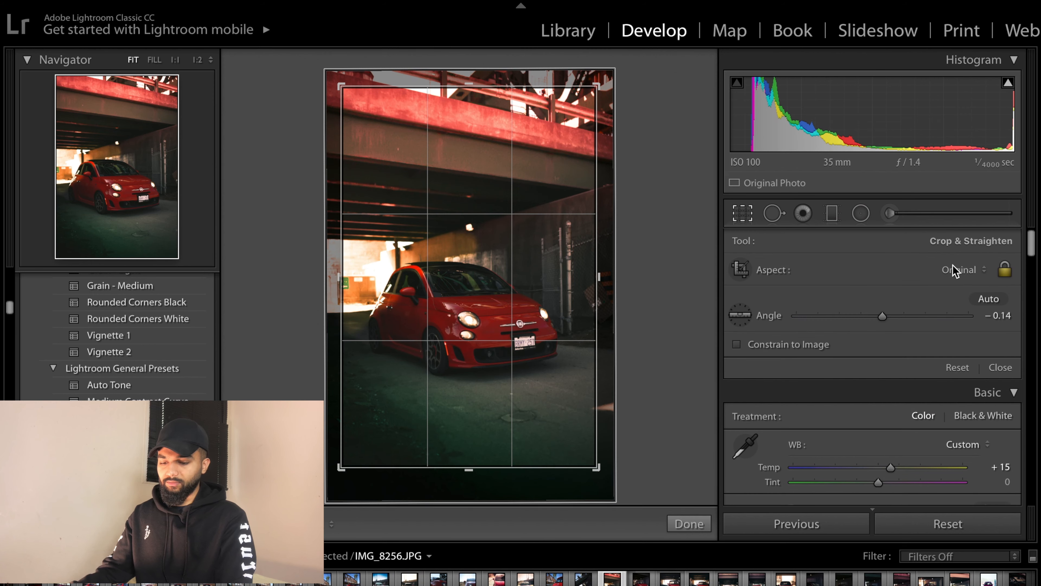
click(968, 279)
click(960, 273)
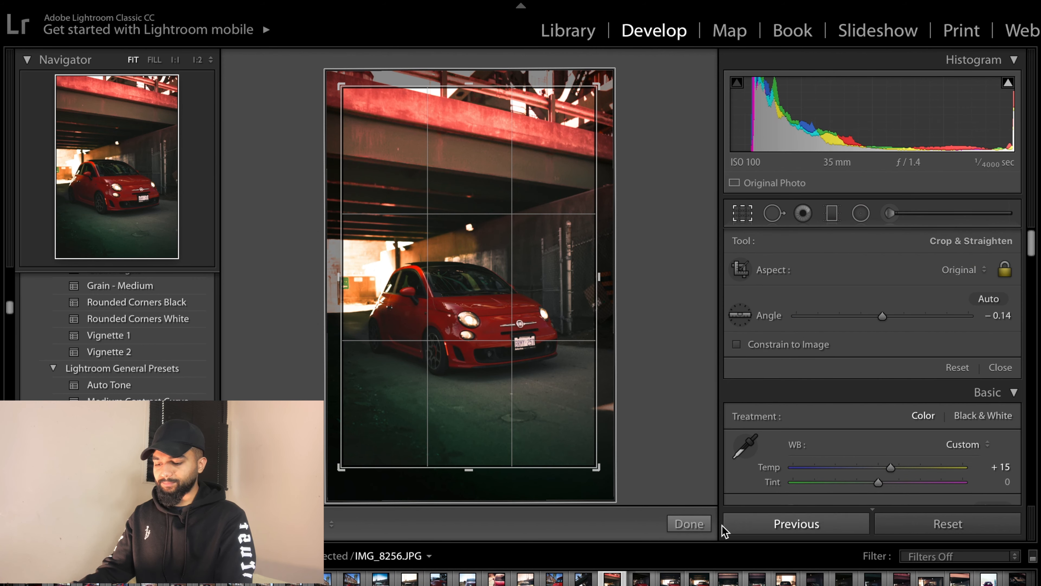
click(688, 524)
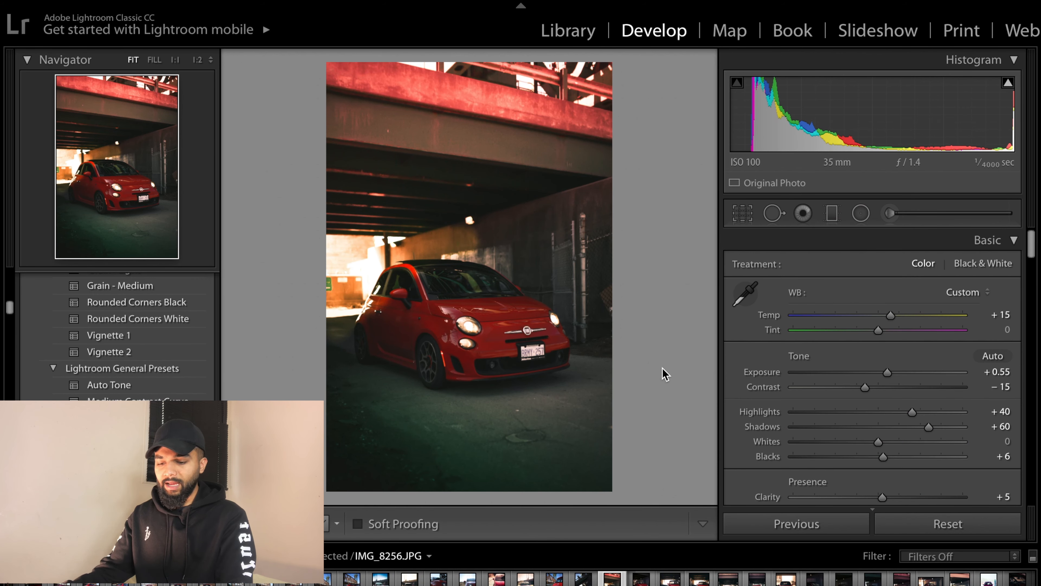
scroll(803, 396, down, 10)
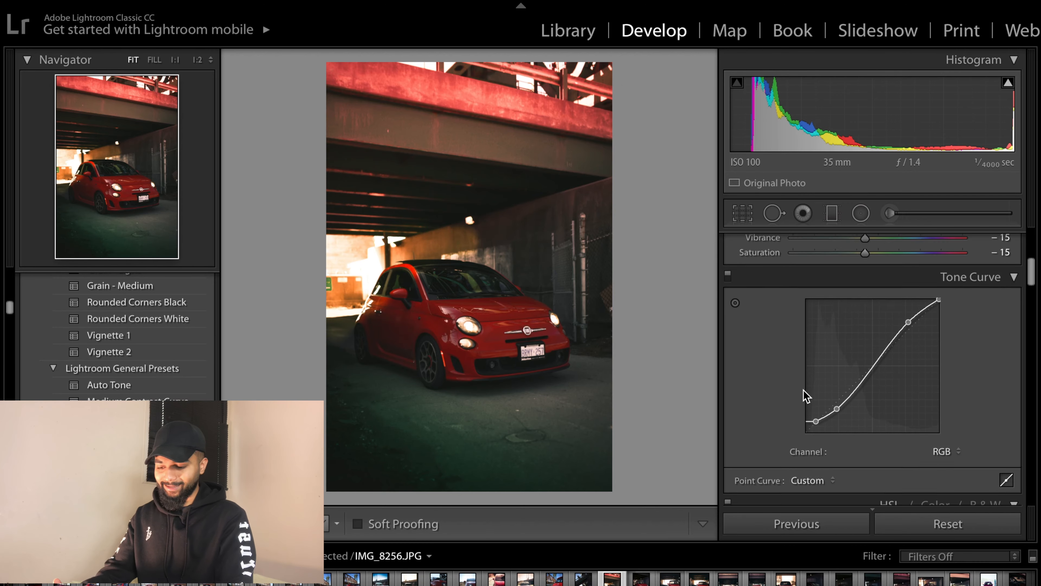